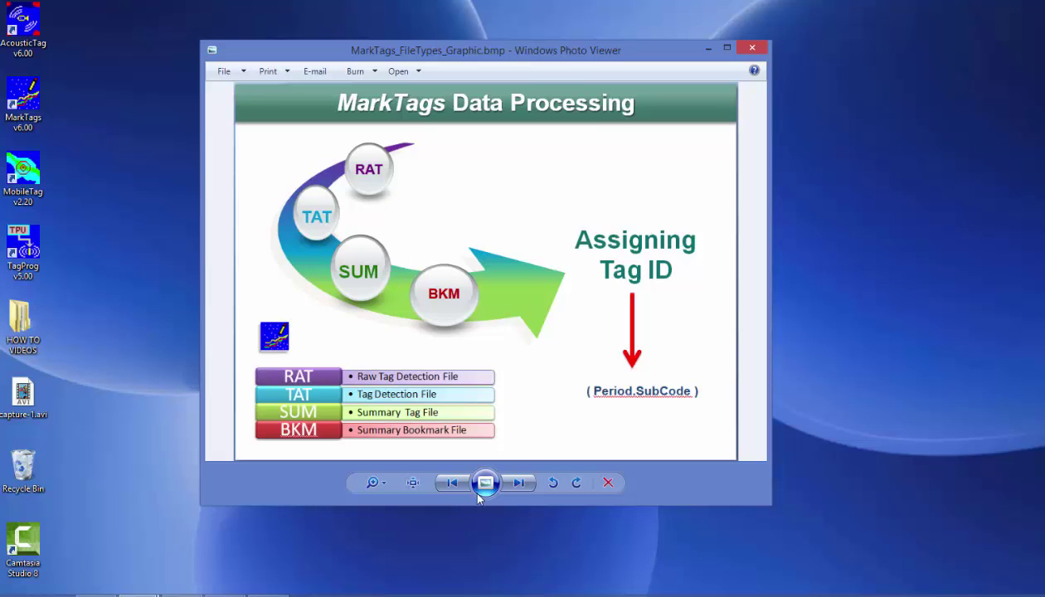
# Go through the remaining data processing slides, put the photo viewer away and switch to MarkTags
pyautogui.click(518, 483)
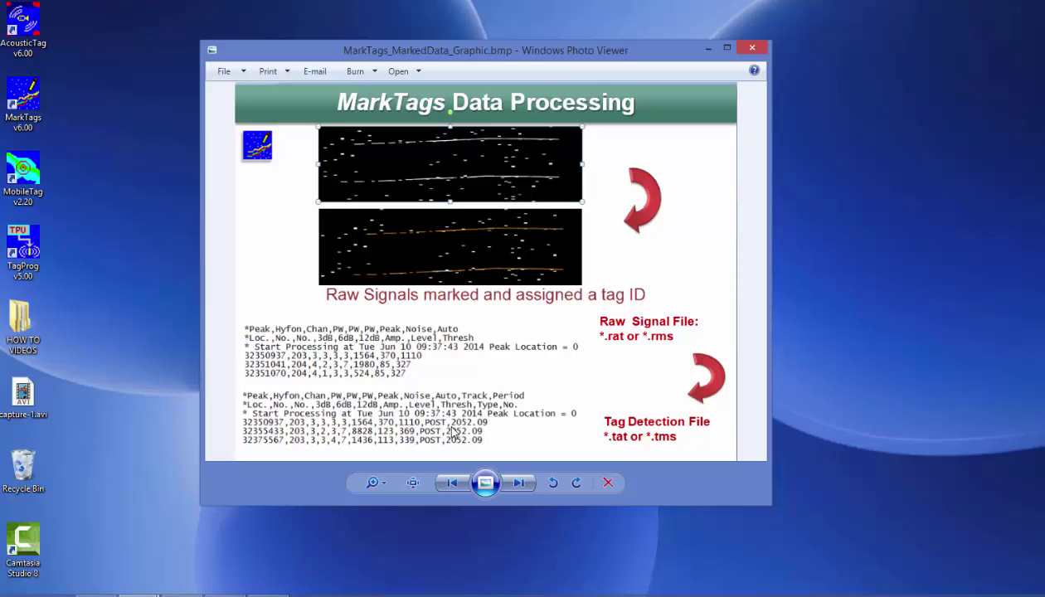
pyautogui.click(520, 483)
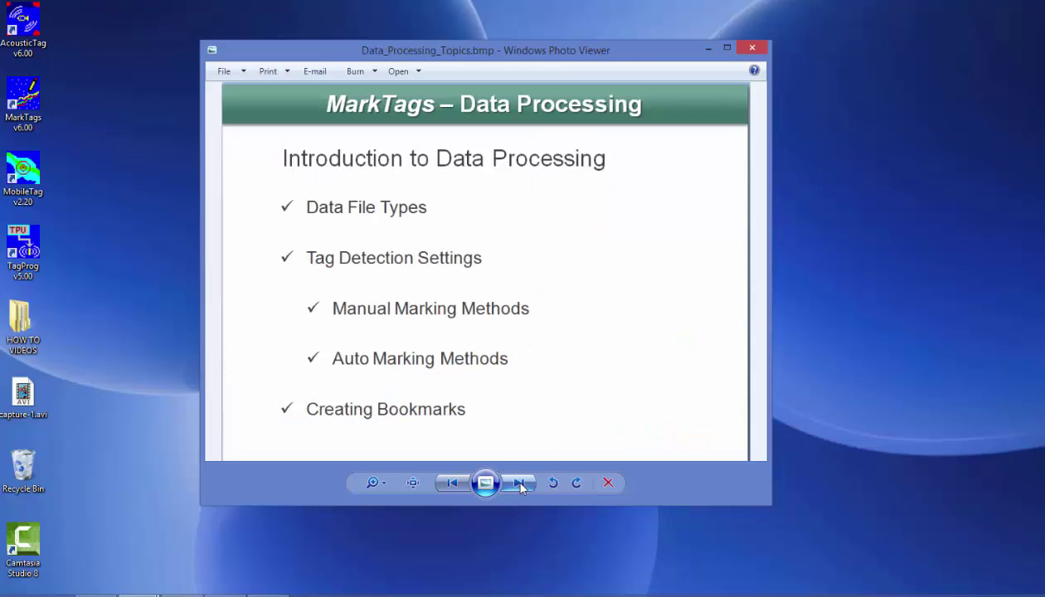
pyautogui.click(709, 48)
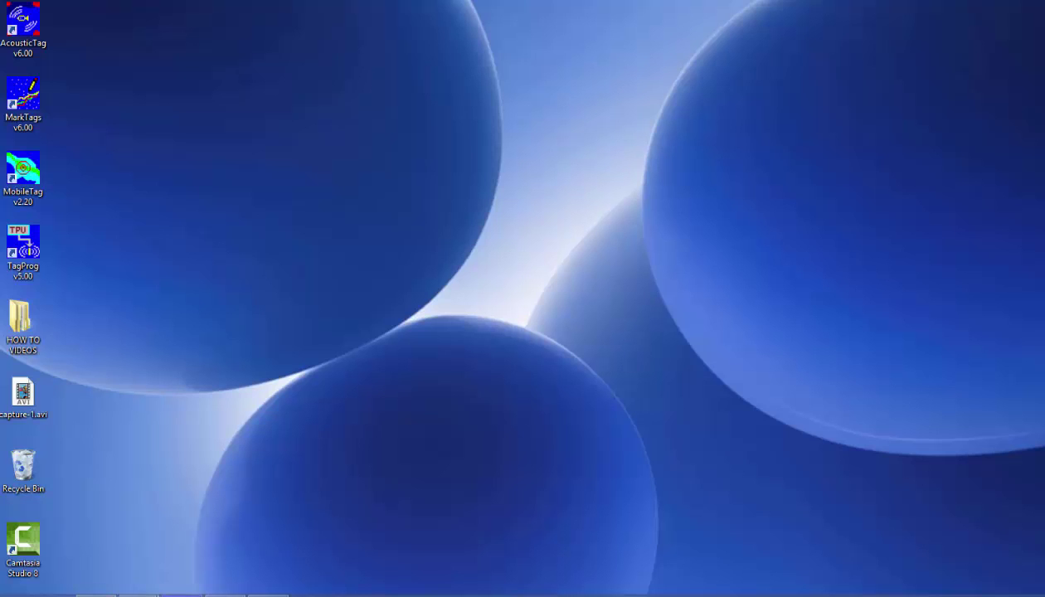
pyautogui.click(179, 592)
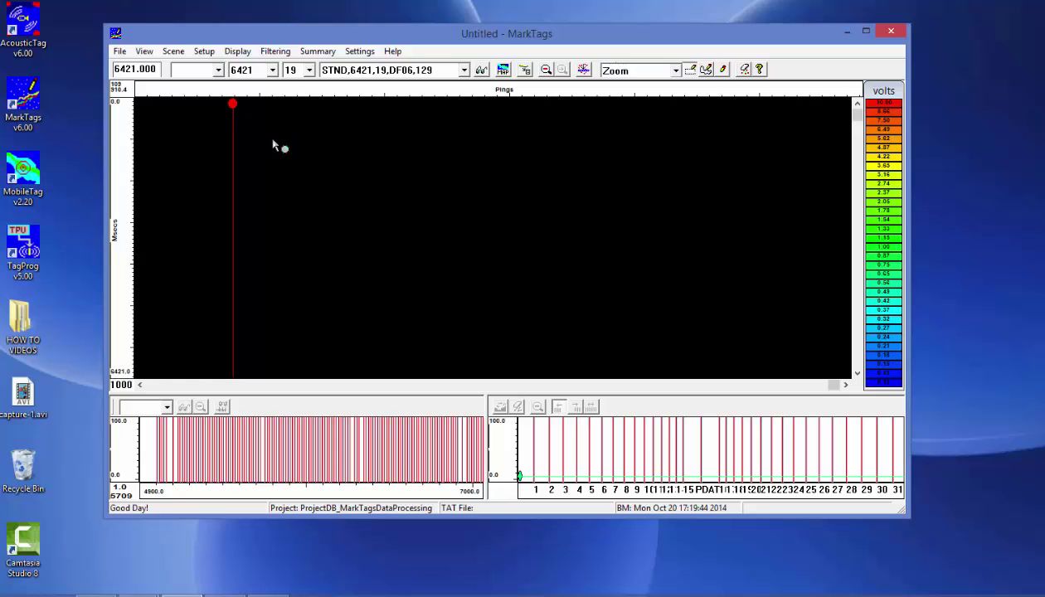
# Open the project database file ProjectDB_MarkTagsDataProcessing.mdb from the Data_Files folder
pyautogui.click(124, 52)
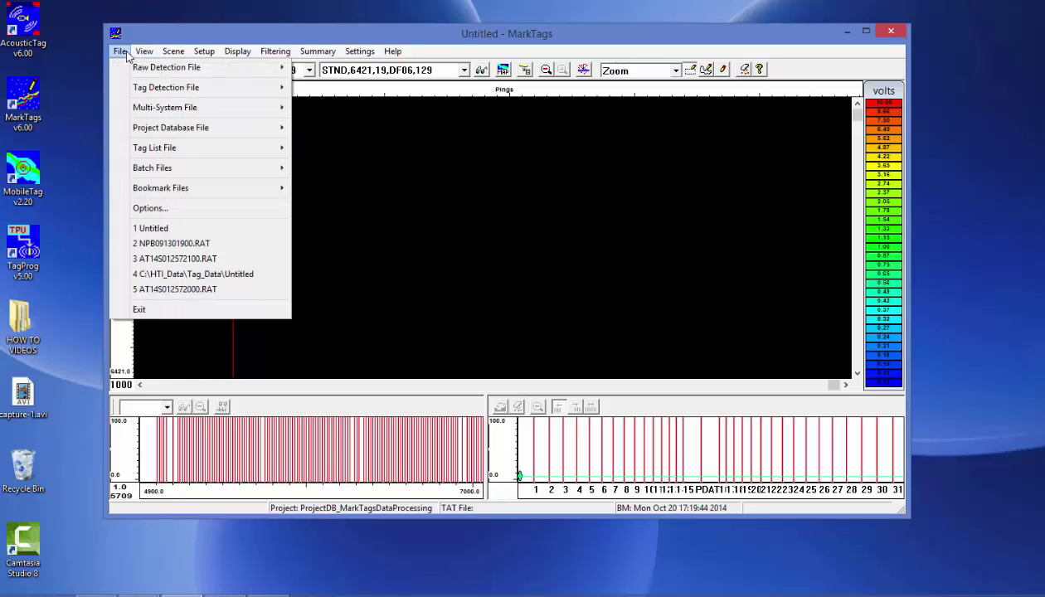
pyautogui.moveTo(154, 127)
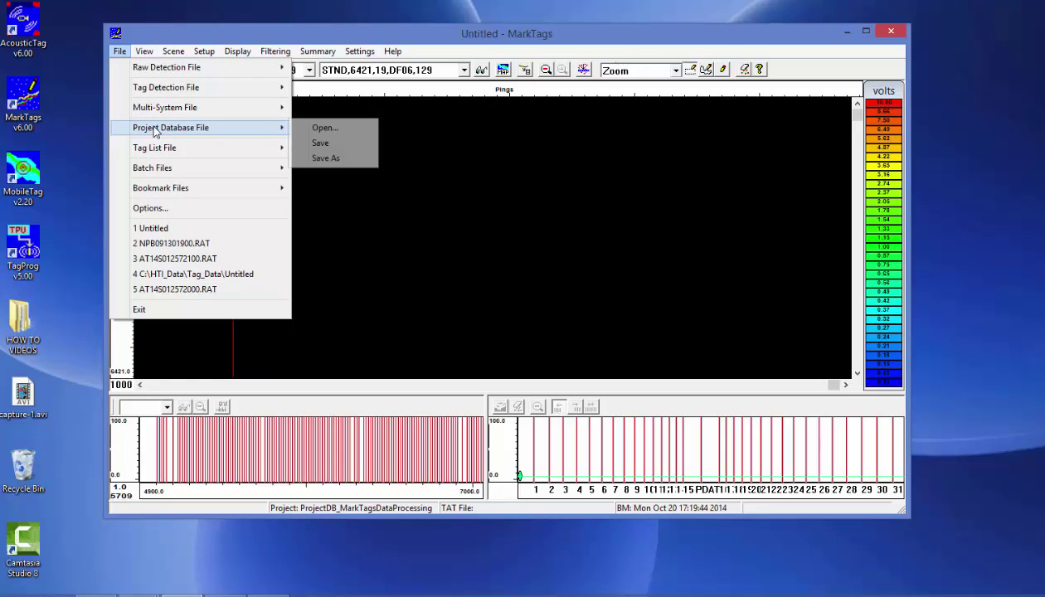
pyautogui.click(322, 131)
pyautogui.click(519, 199)
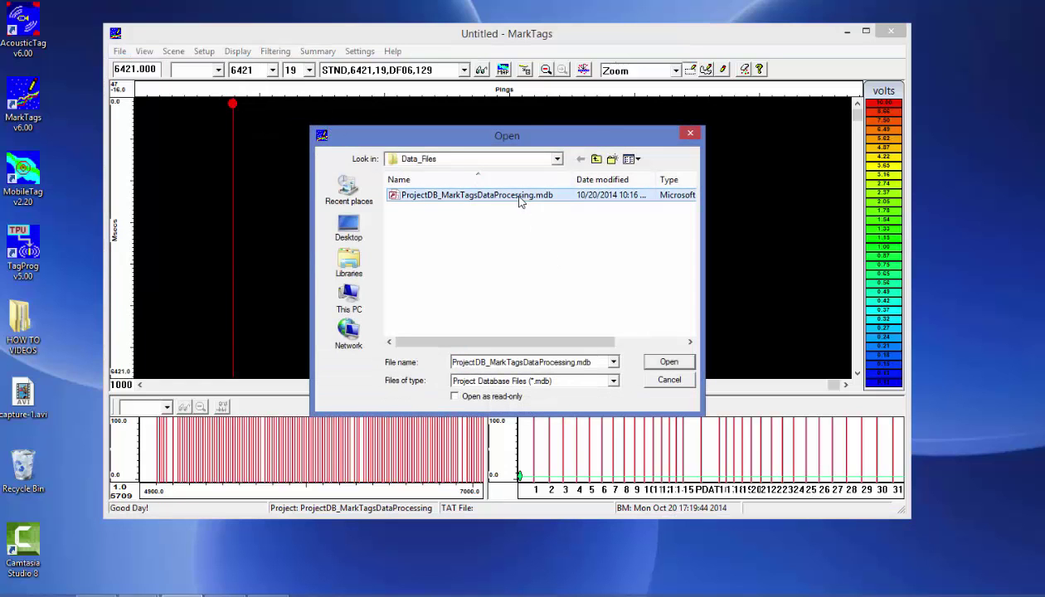
pyautogui.click(650, 362)
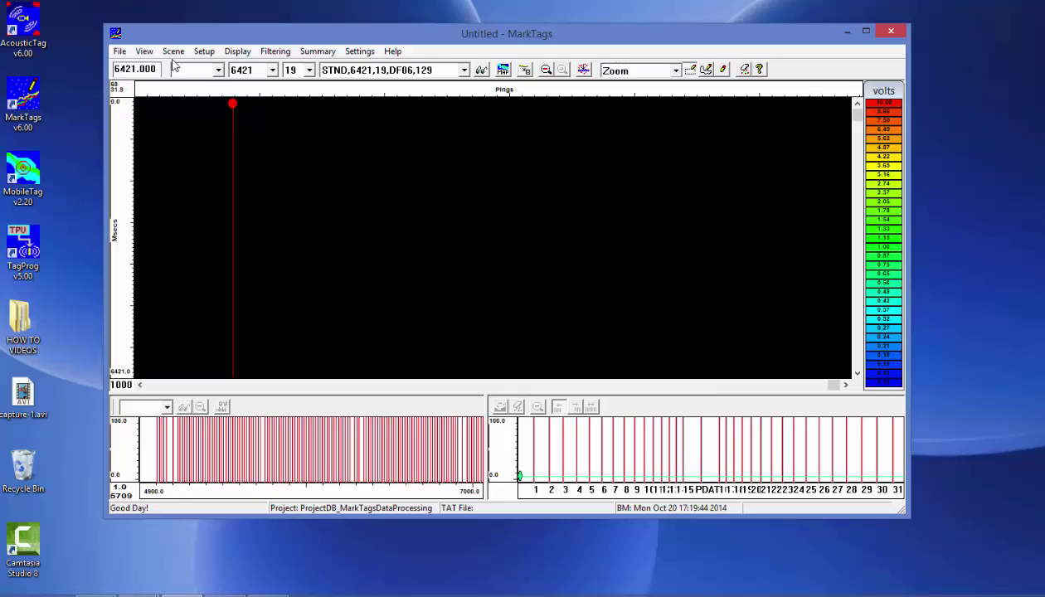
# Review the project's tag information, select all tags of release DF06 in the list and leave without applying changes
pyautogui.click(203, 51)
pyautogui.click(236, 68)
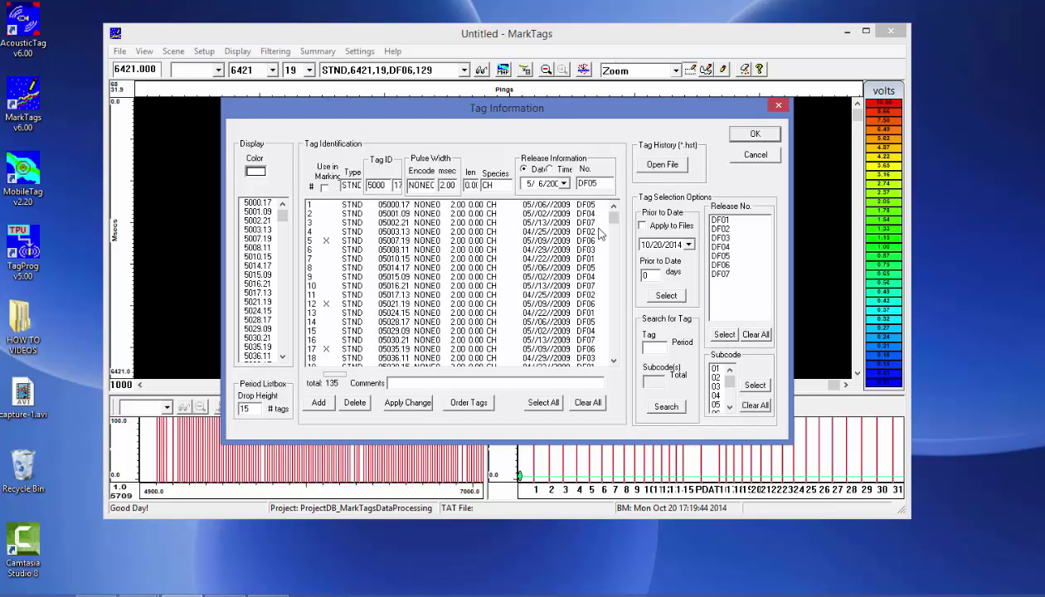
pyautogui.moveTo(610, 218)
pyautogui.mouseDown()
pyautogui.moveTo(614, 348)
pyautogui.moveTo(614, 213)
pyautogui.mouseUp()
pyautogui.click(376, 241)
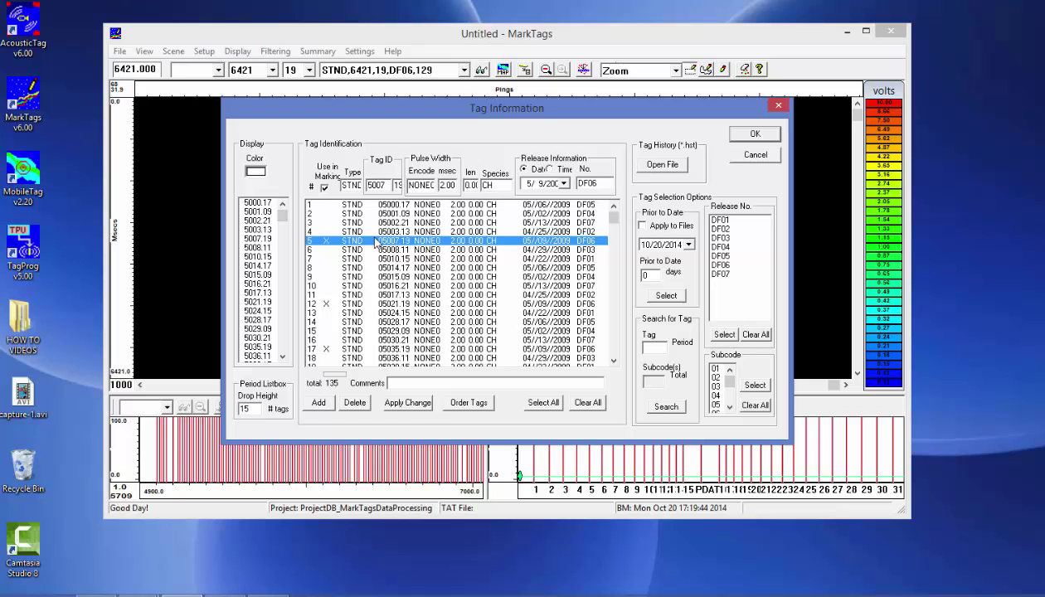
pyautogui.click(721, 265)
pyautogui.click(724, 335)
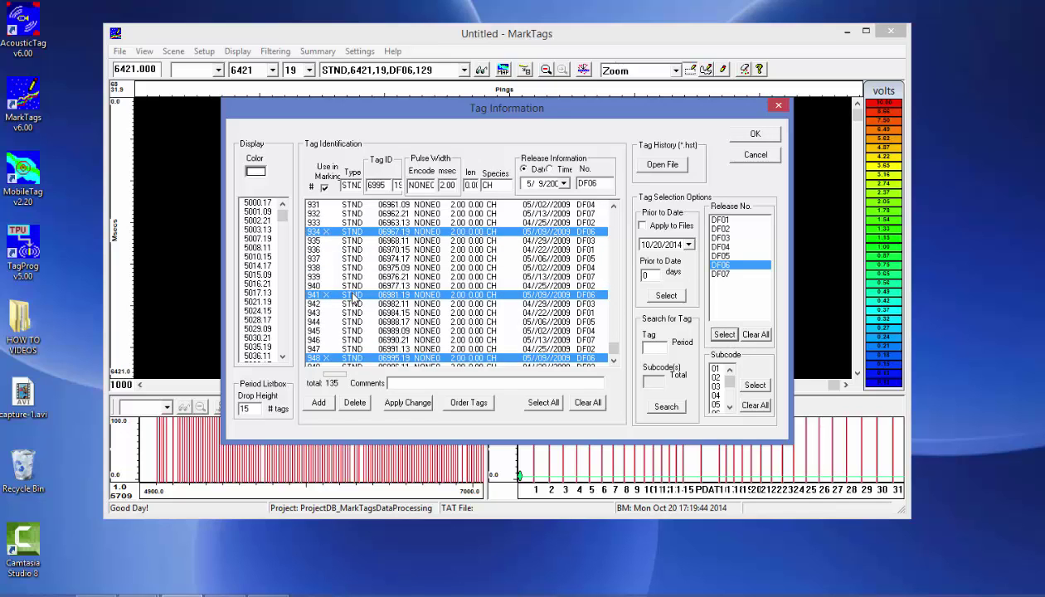
pyautogui.click(743, 158)
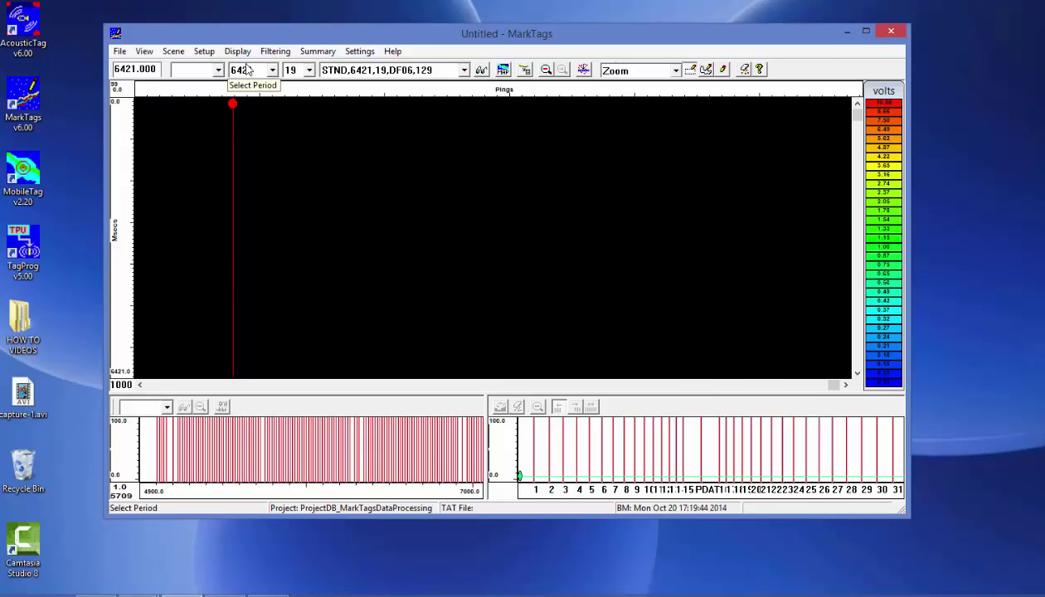
# Look through the available tag periods without choosing a different one
pyautogui.click(272, 70)
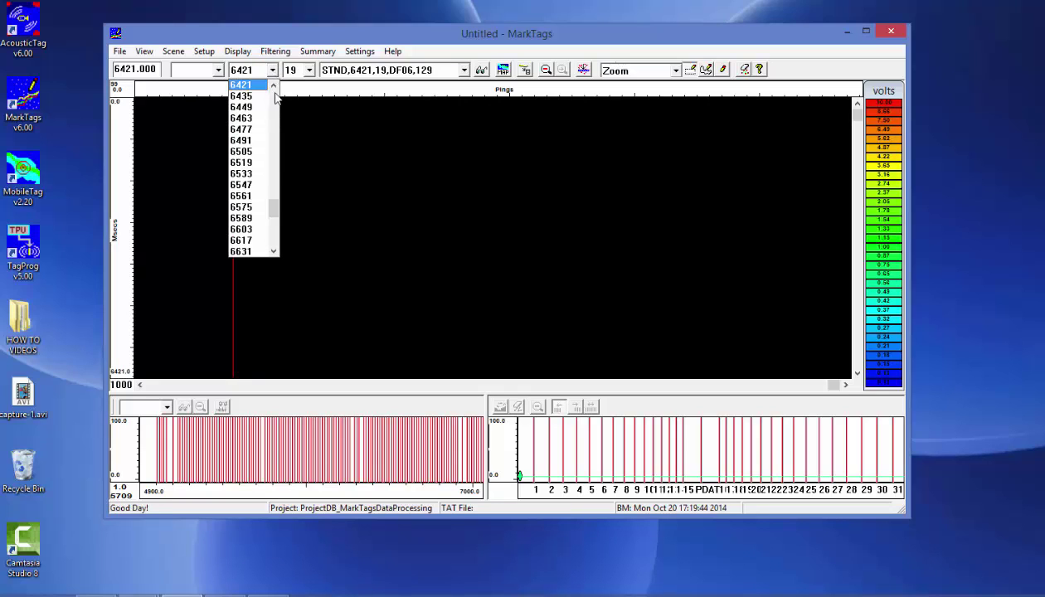
pyautogui.moveTo(270, 205); pyautogui.dragTo(281, 66)
pyautogui.click(282, 37)
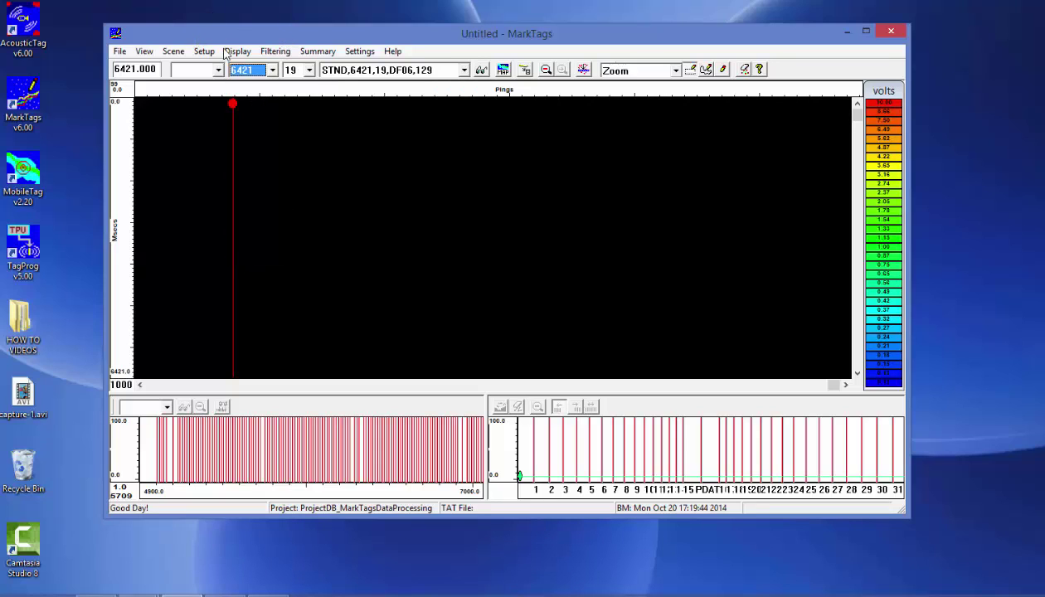
# Enable Create/Read *.TAT File in the data file options
pyautogui.click(120, 51)
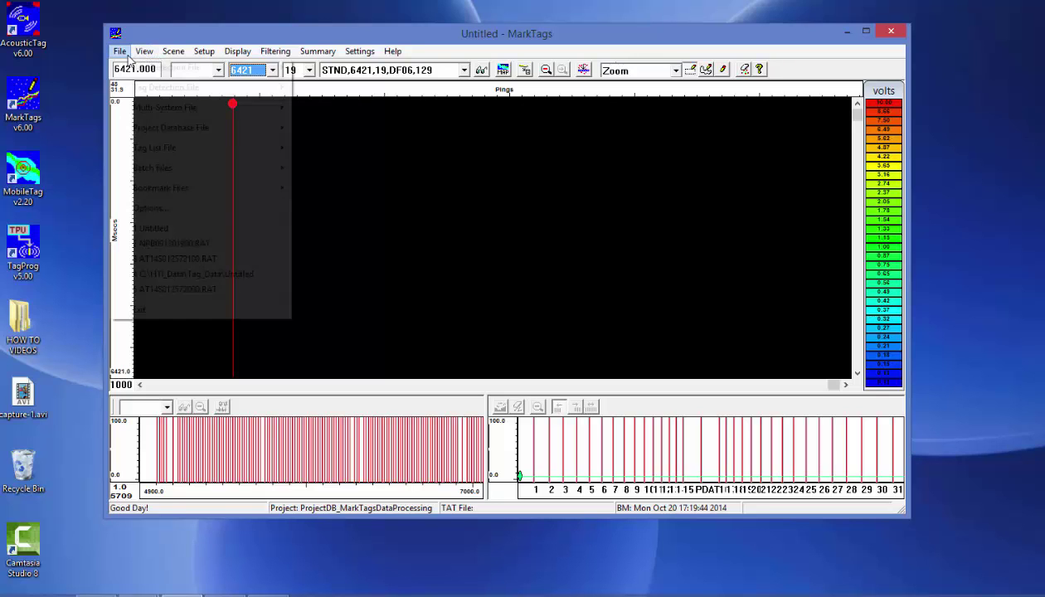
pyautogui.click(164, 211)
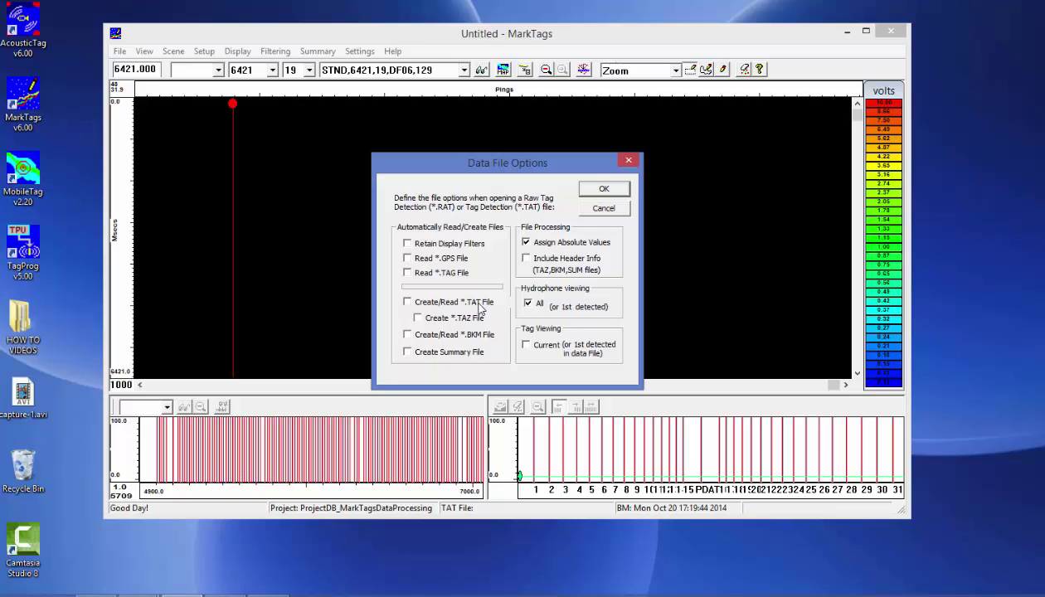
pyautogui.click(406, 302)
pyautogui.click(594, 191)
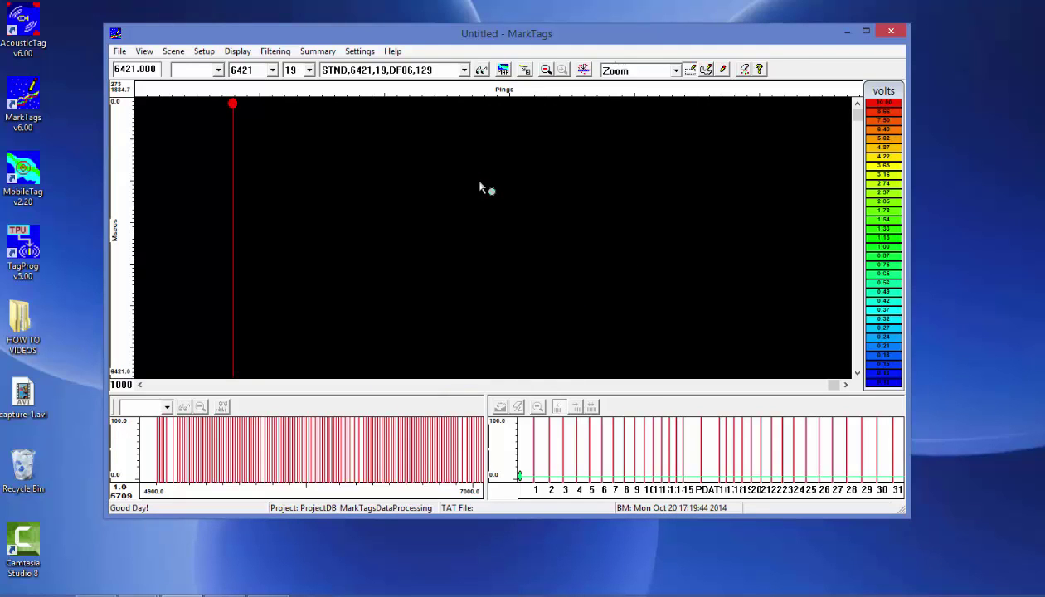
# Review the Marked State signal colors in the display options and leave them without changes
pyautogui.click(481, 71)
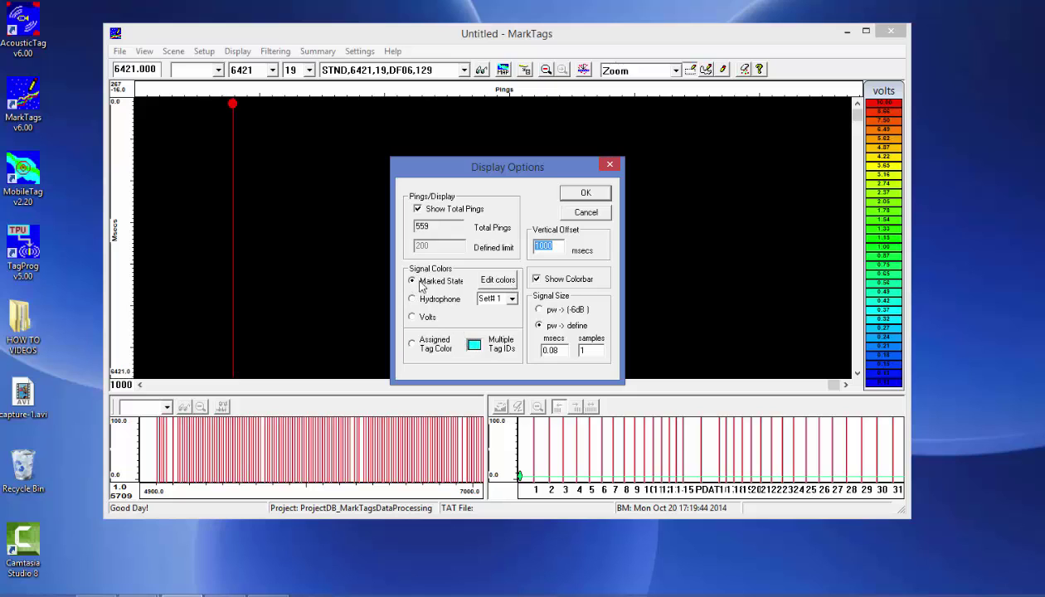
pyautogui.click(497, 280)
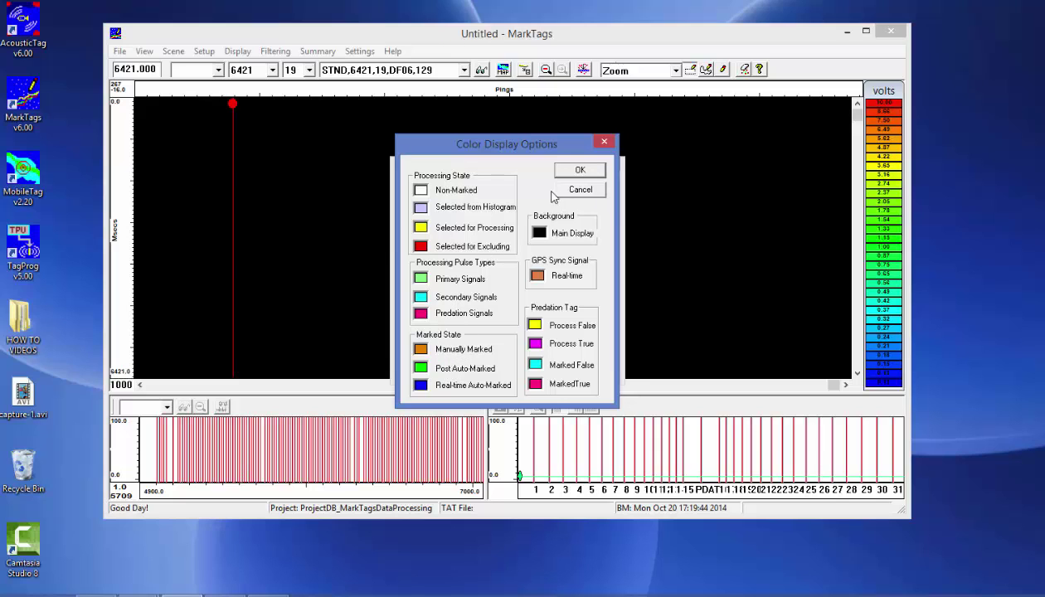
pyautogui.click(580, 170)
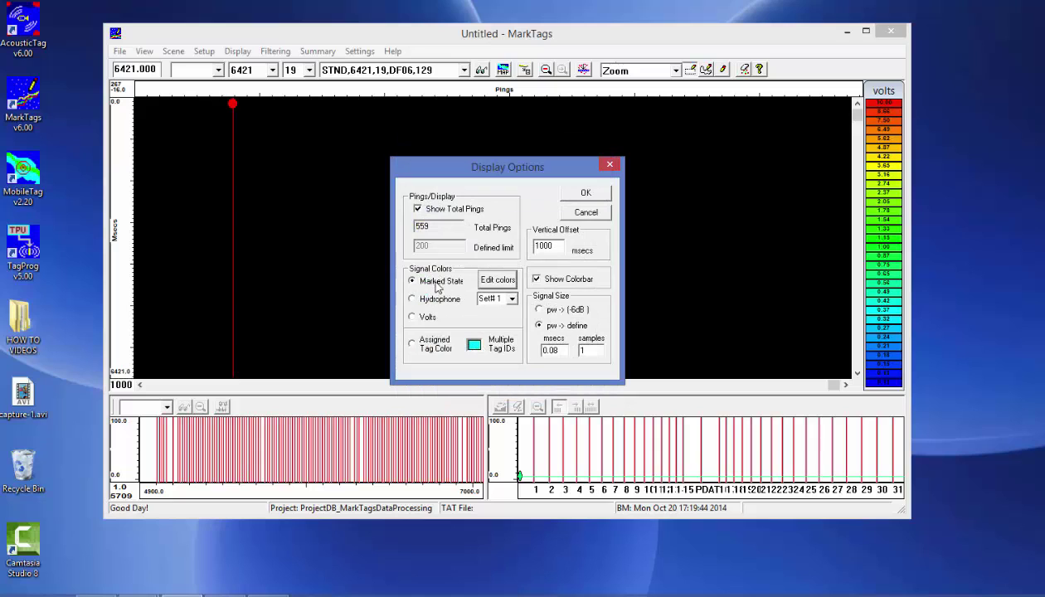
pyautogui.click(568, 214)
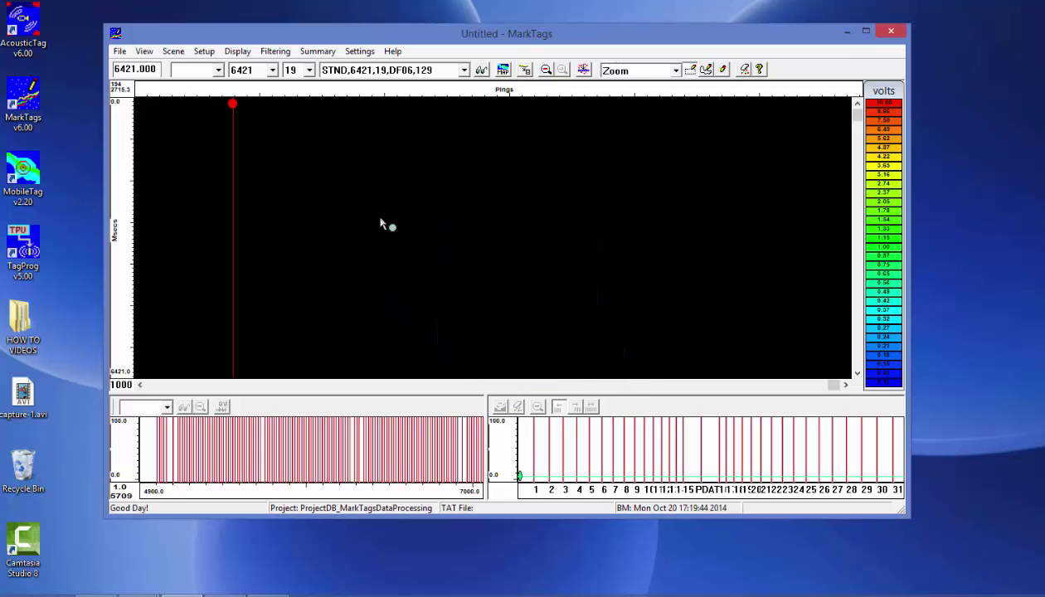
# Open the raw detection file NPB091301900.RAT
pyautogui.click(120, 51)
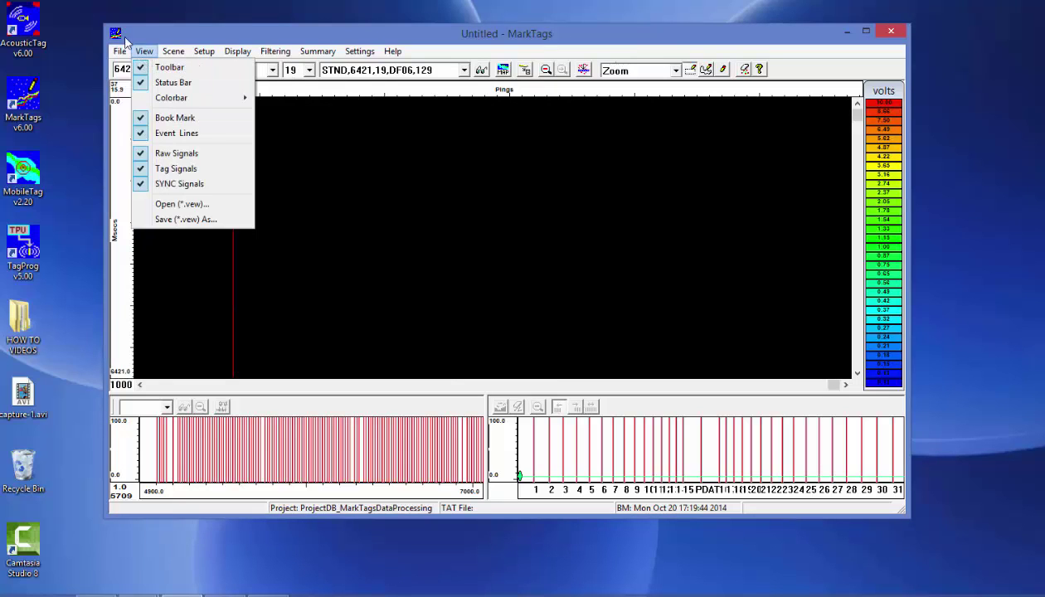
pyautogui.moveTo(128, 70)
pyautogui.click(316, 69)
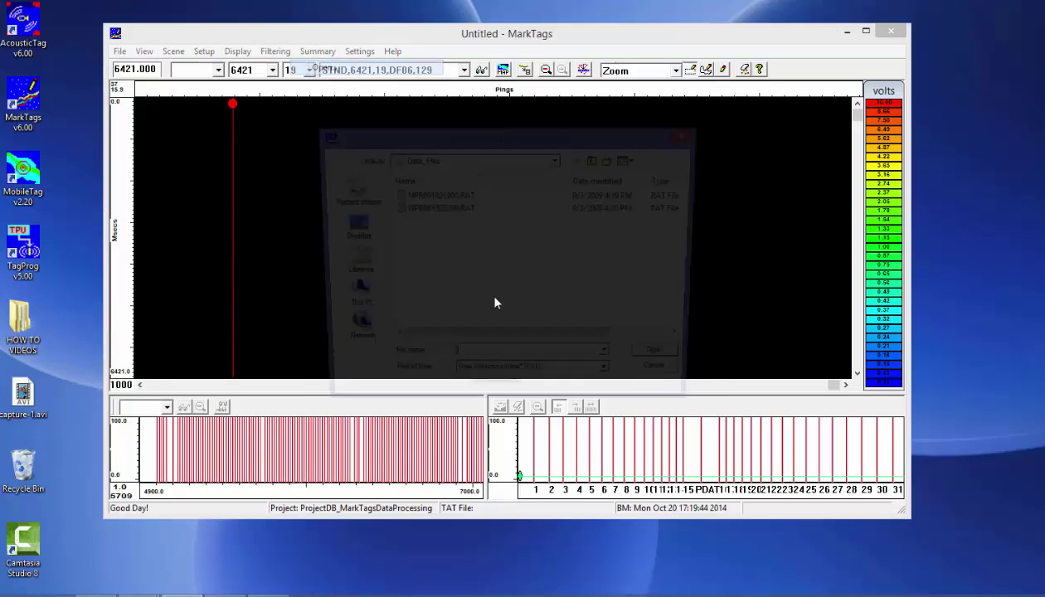
pyautogui.click(436, 195)
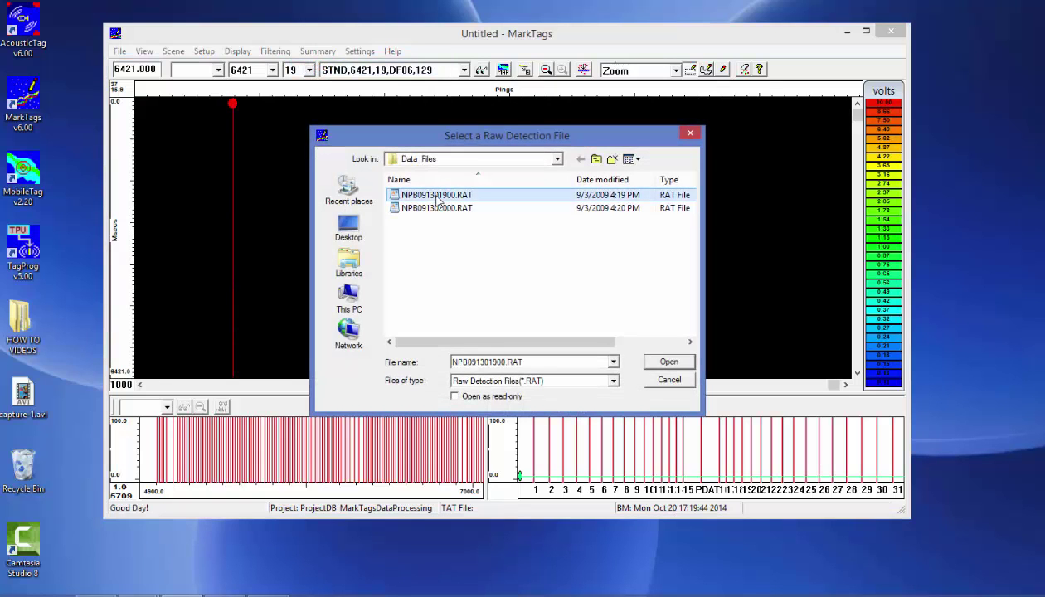
pyautogui.click(668, 362)
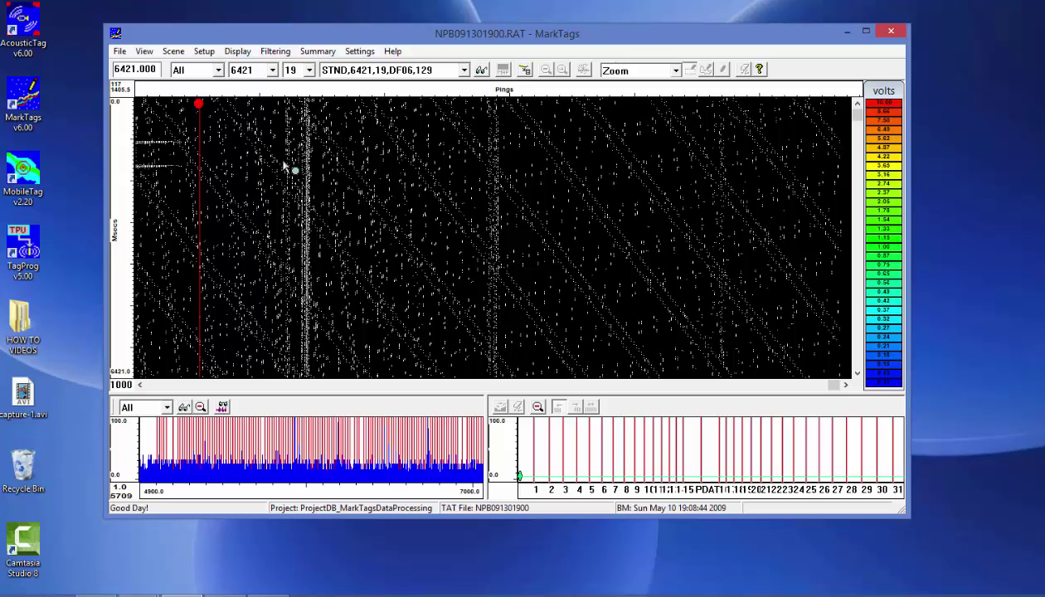
# Compare the signals of individual hydrophones H1 to H3 and leave only hydrophone H1 displayed
pyautogui.click(219, 71)
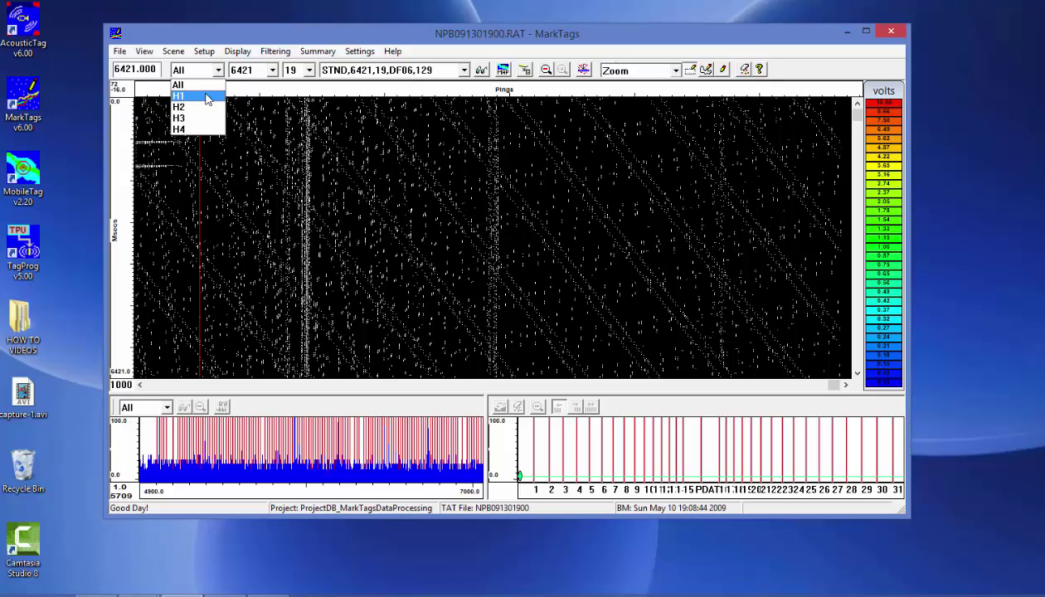
pyautogui.click(207, 107)
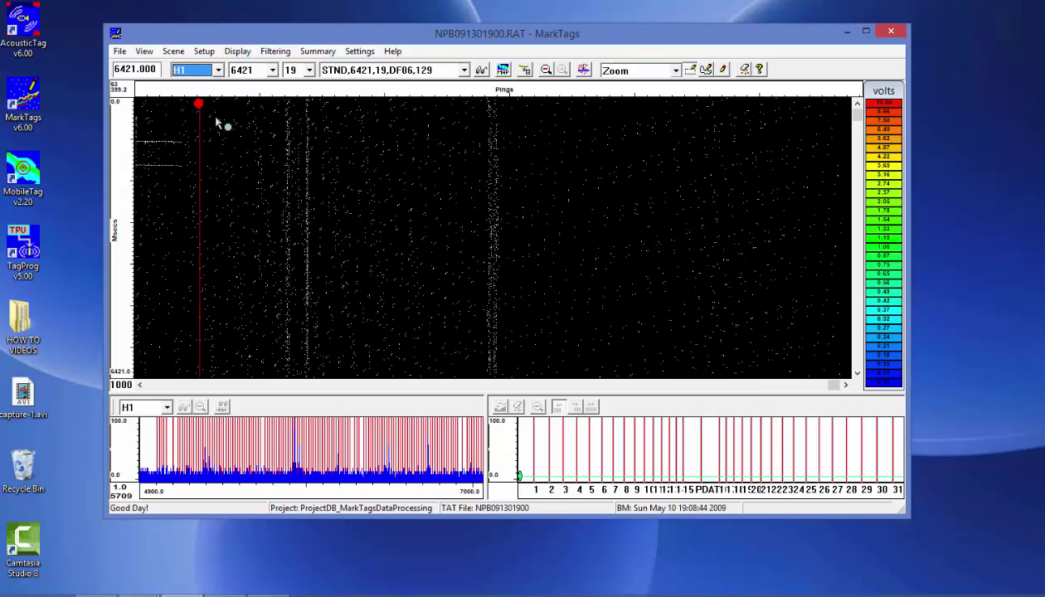
pyautogui.press('Down')
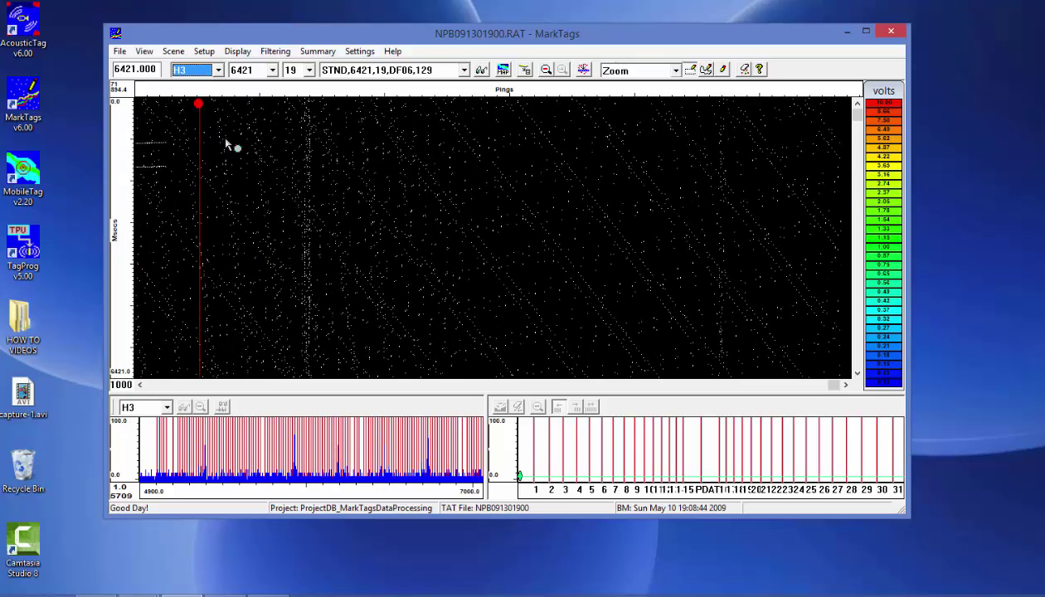
pyautogui.press('Up')
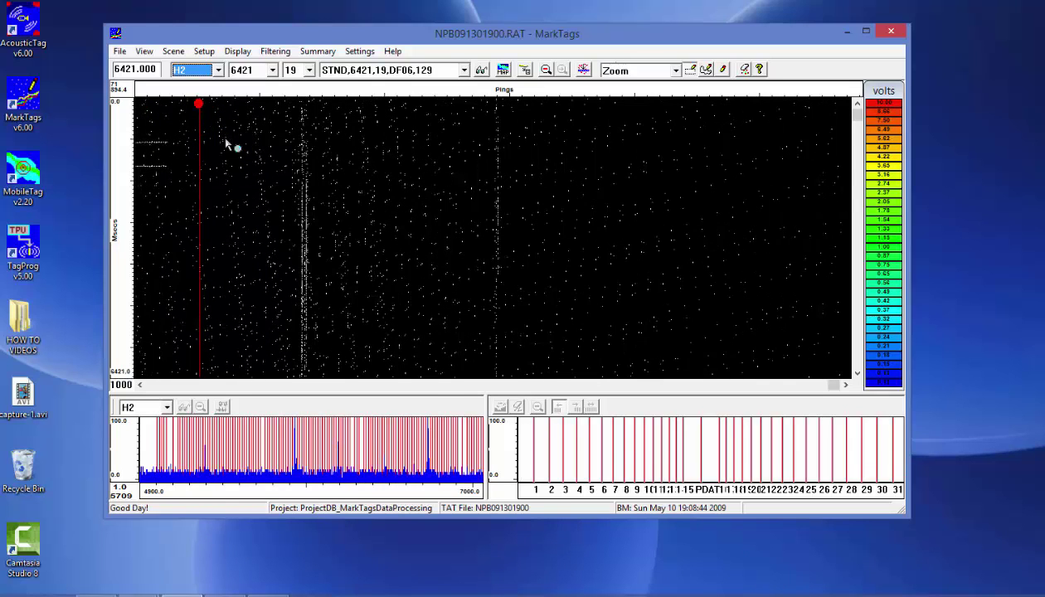
pyautogui.press('Up')
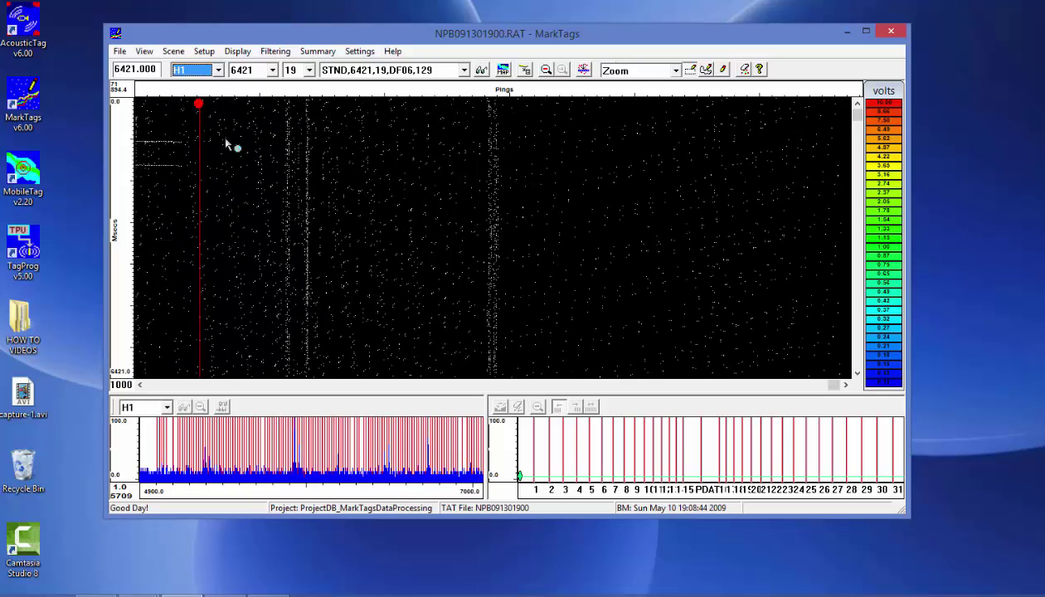
# Zoom the period histogram in around its tallest peak and set the displayed tag period to 5847
pyautogui.click(296, 407)
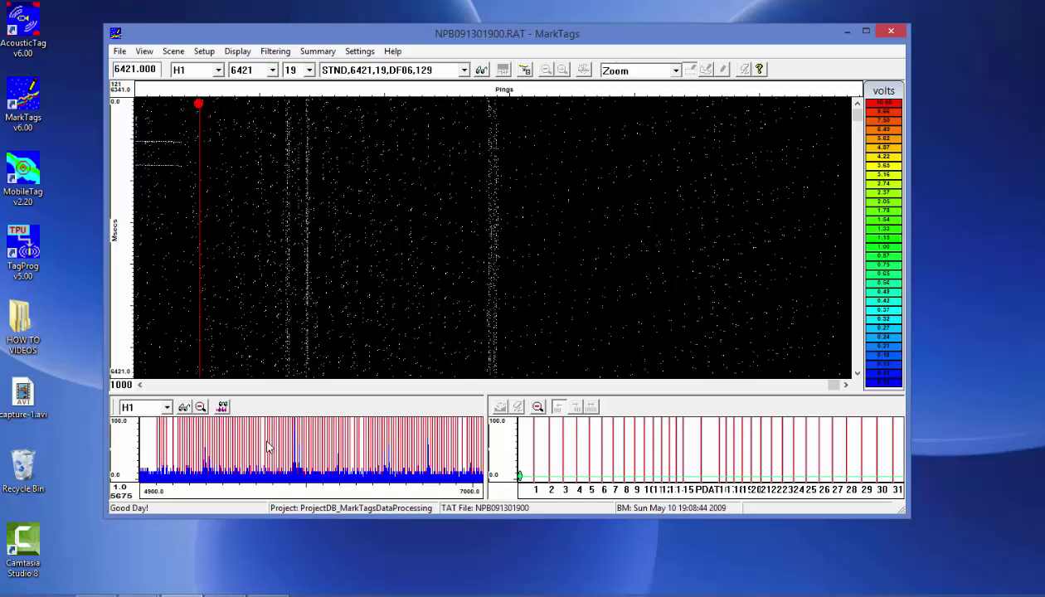
pyautogui.moveTo(272, 434); pyautogui.dragTo(328, 463)
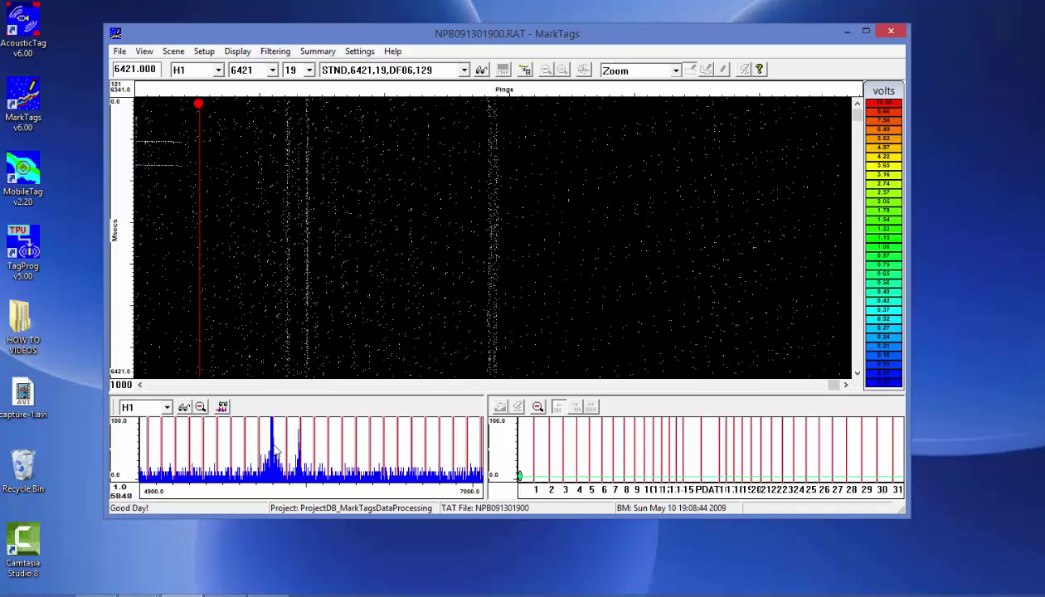
pyautogui.click(274, 71)
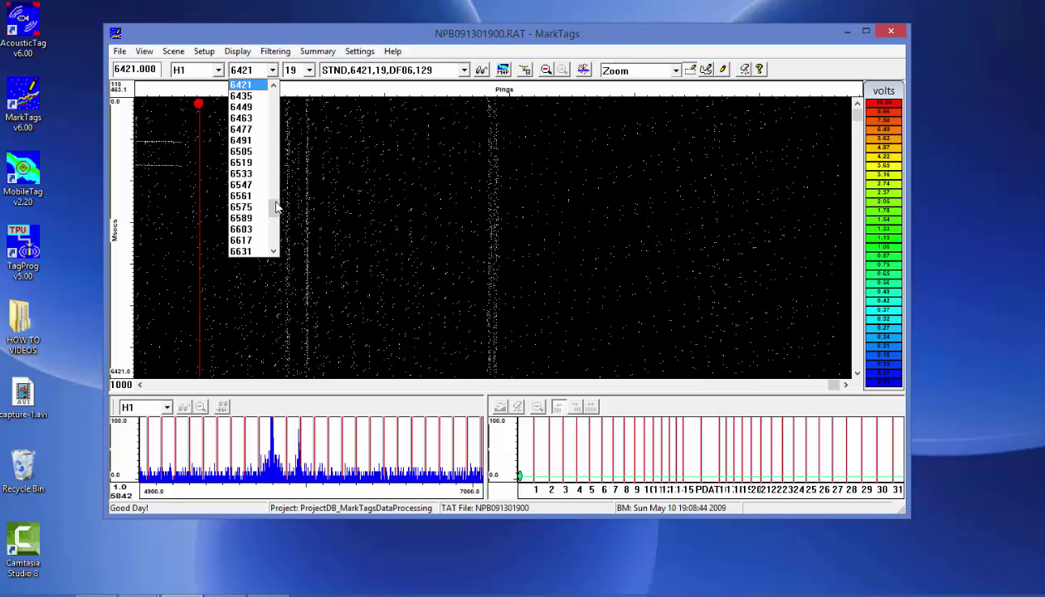
pyautogui.moveTo(275, 205); pyautogui.dragTo(269, 149)
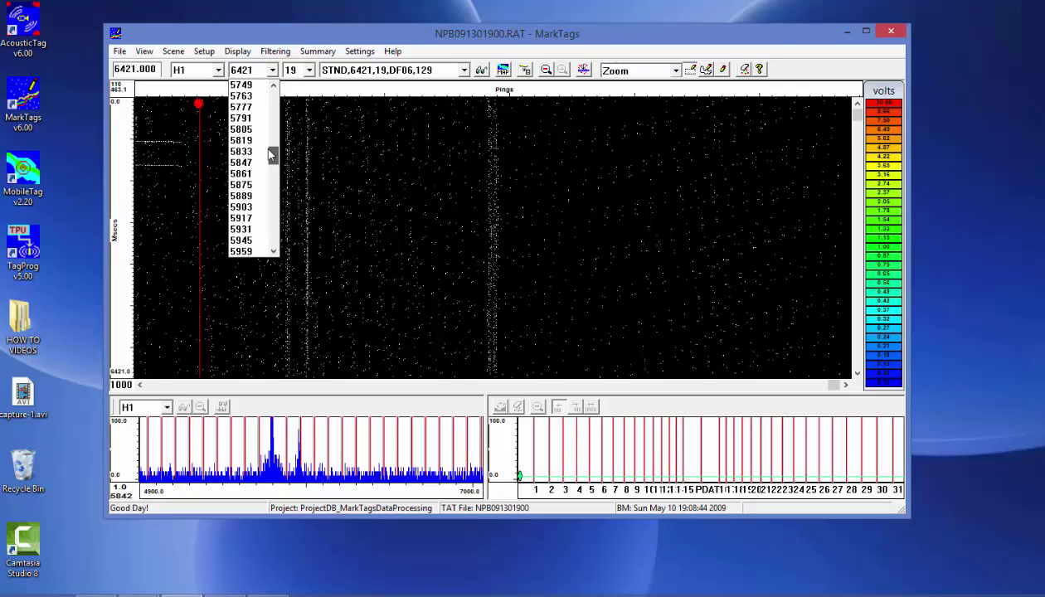
pyautogui.moveTo(269, 154); pyautogui.dragTo(269, 155)
pyautogui.click(249, 162)
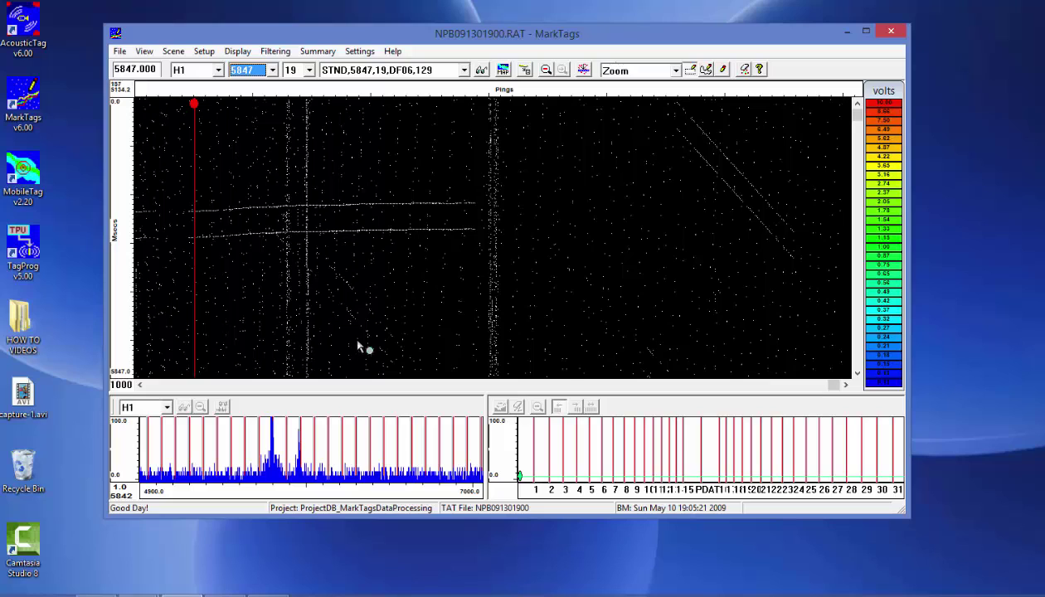
# Query the double pulse in a rectangle around the two near-horizontal tag traces and zoom the code histogram in around its peak at code 19
pyautogui.rightClick(412, 261)
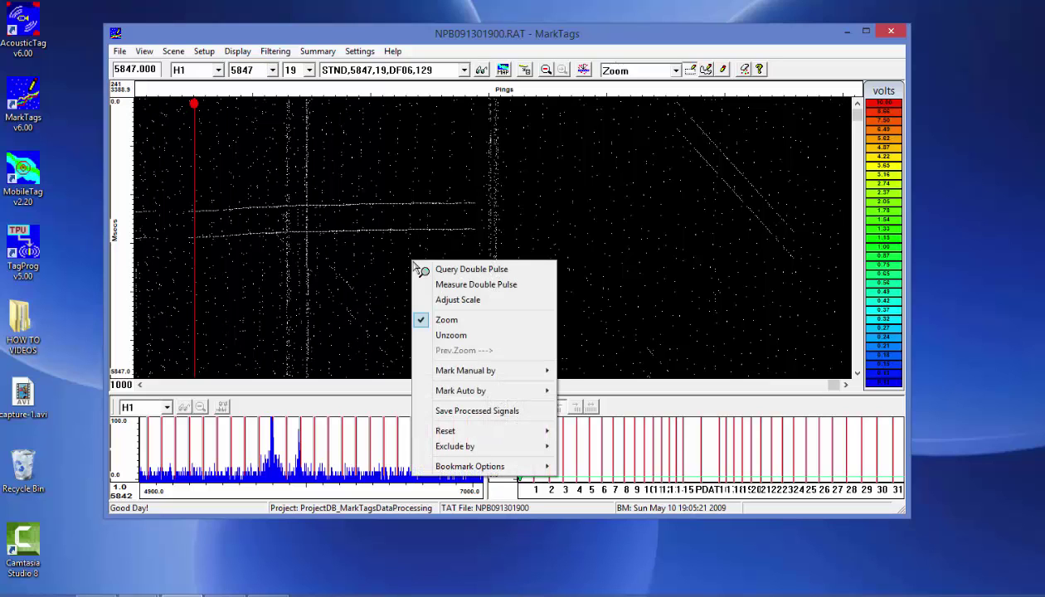
pyautogui.click(443, 270)
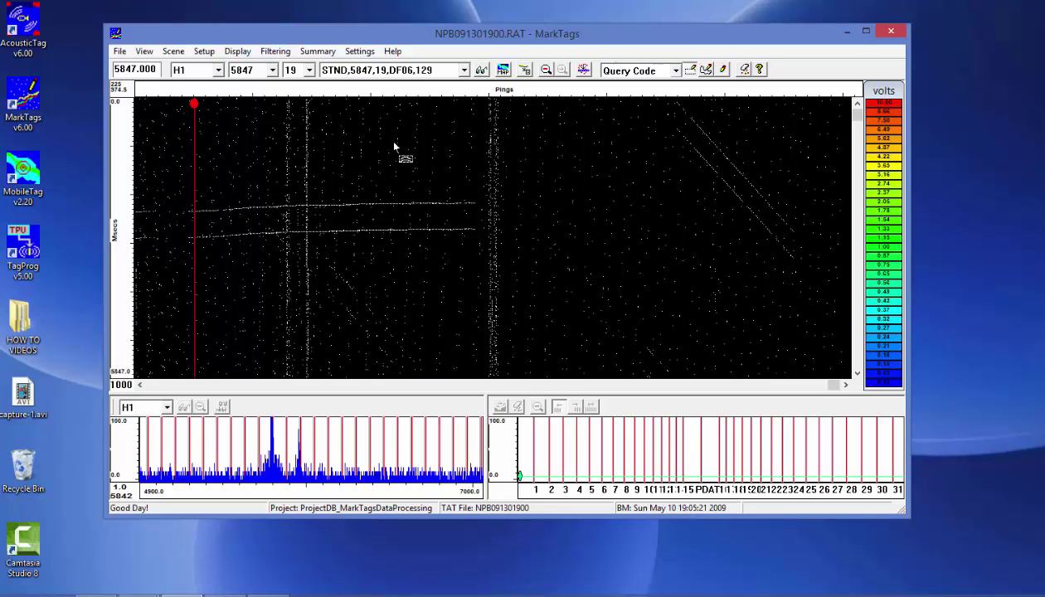
pyautogui.rightClick(334, 195)
pyautogui.click(350, 204)
pyautogui.moveTo(350, 199); pyautogui.dragTo(466, 242)
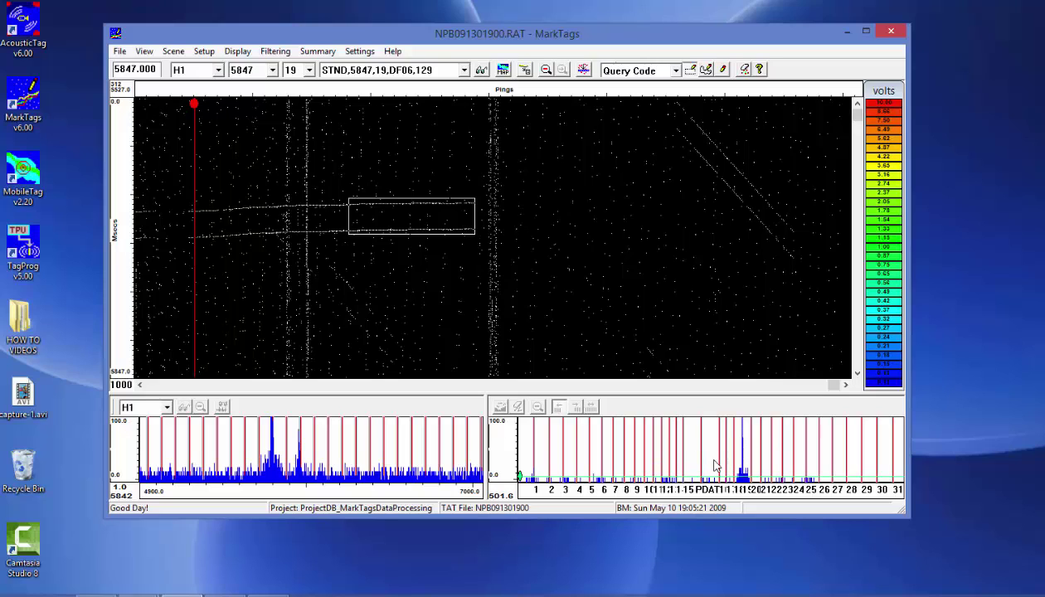
pyautogui.moveTo(723, 452); pyautogui.dragTo(780, 488)
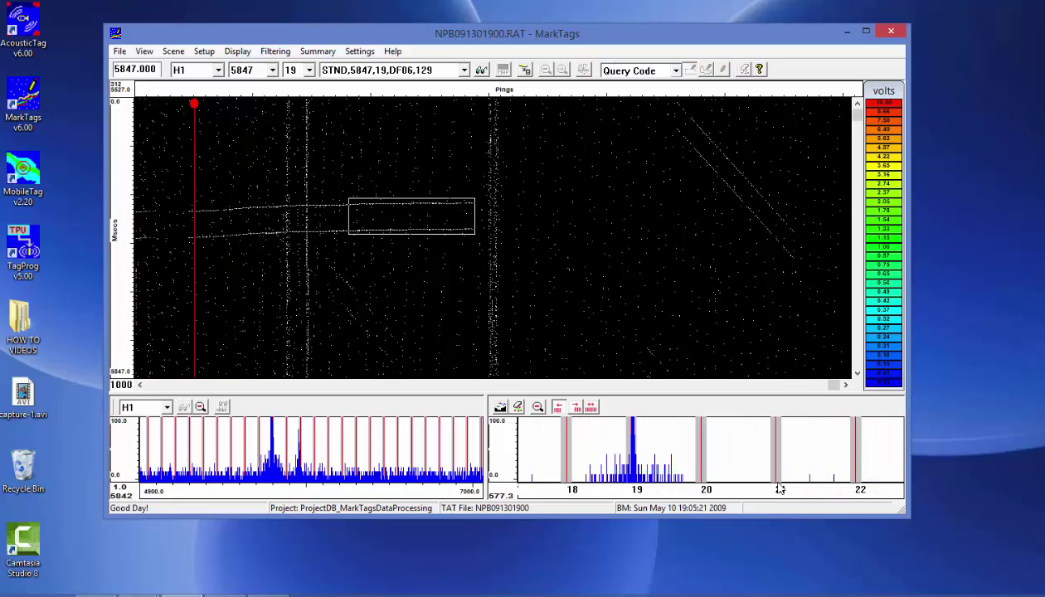
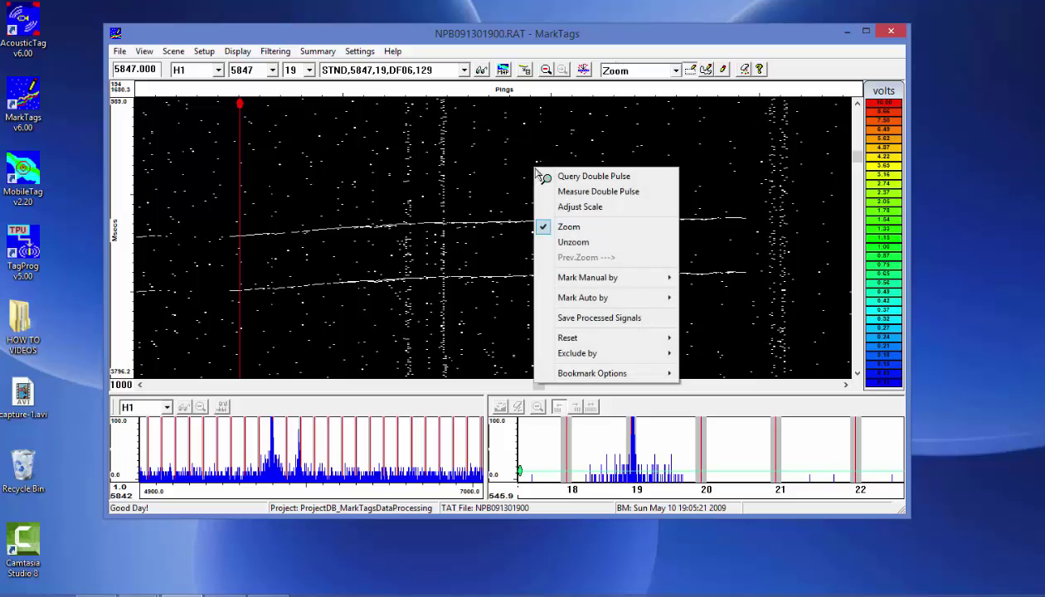
# Manually mark the end stretch of both near-horizontal tag traces with one rectangle, redoing the first selection with a narrower one, and save the processed signals
pyautogui.moveTo(604, 281)
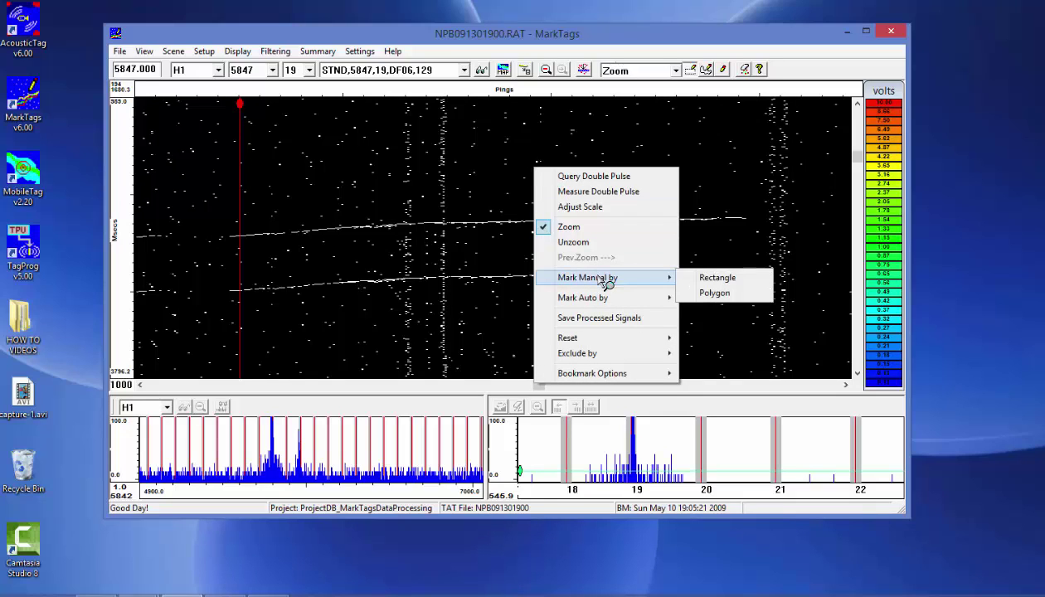
pyautogui.click(722, 278)
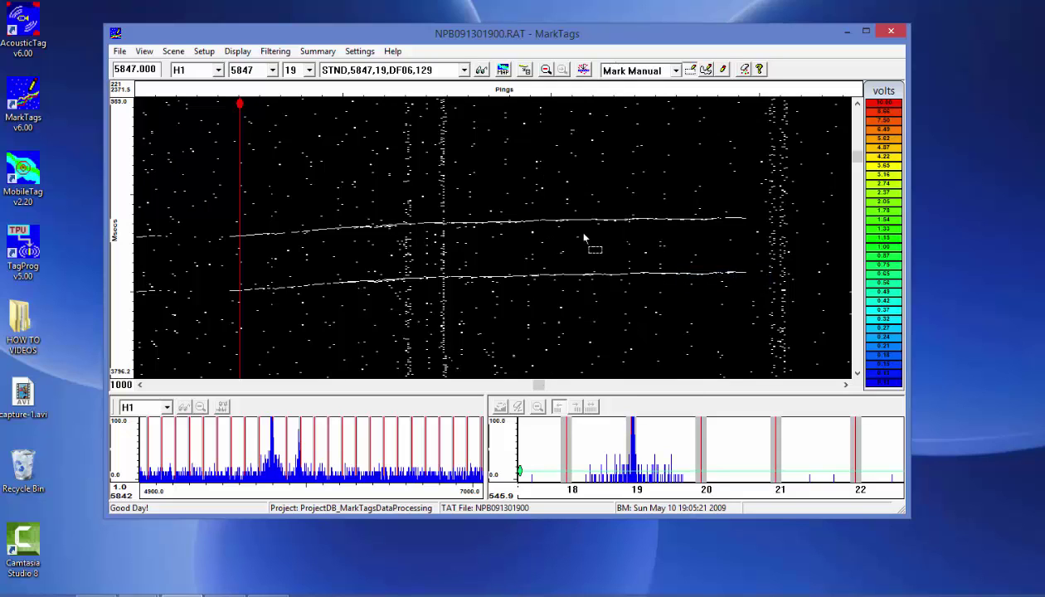
pyautogui.moveTo(526, 219); pyautogui.dragTo(758, 289)
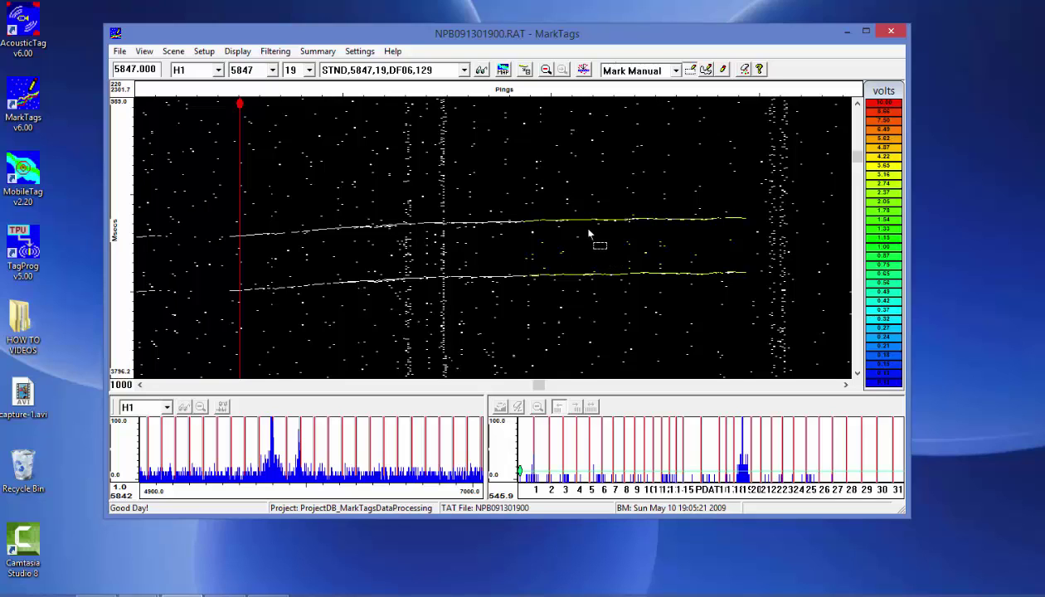
pyautogui.click(745, 70)
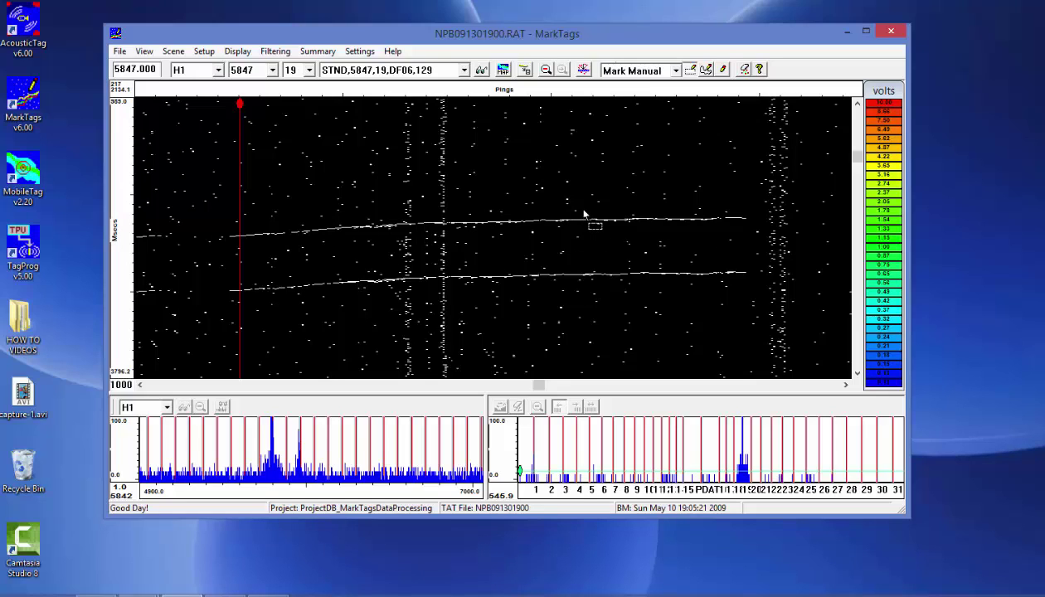
pyautogui.moveTo(583, 207); pyautogui.dragTo(757, 283)
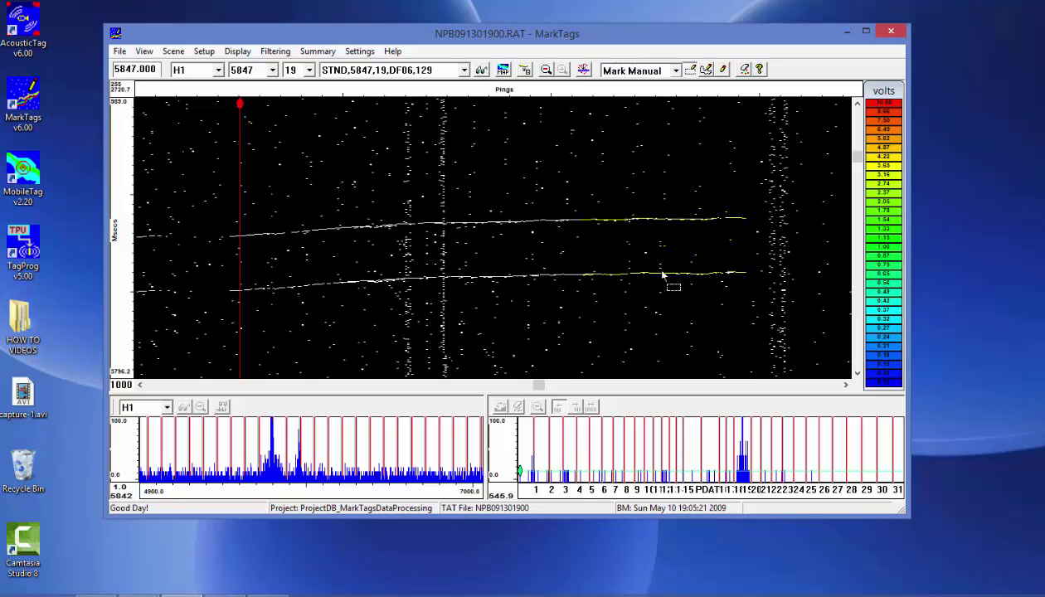
pyautogui.click(525, 73)
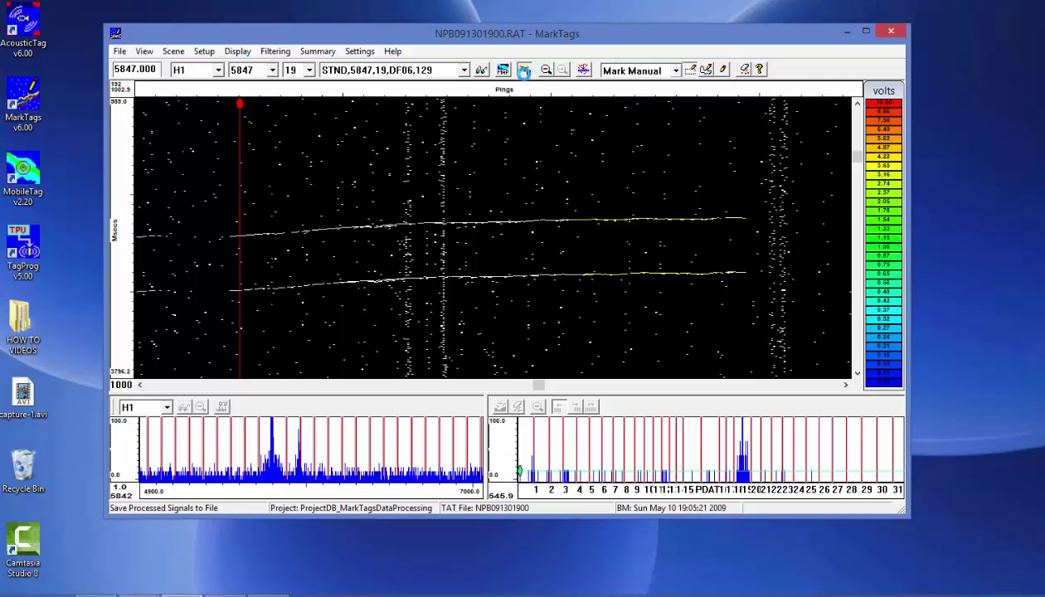
# Examine the saved signals along the upper and lower tag traces at several zoom levels
pyautogui.rightClick(589, 183)
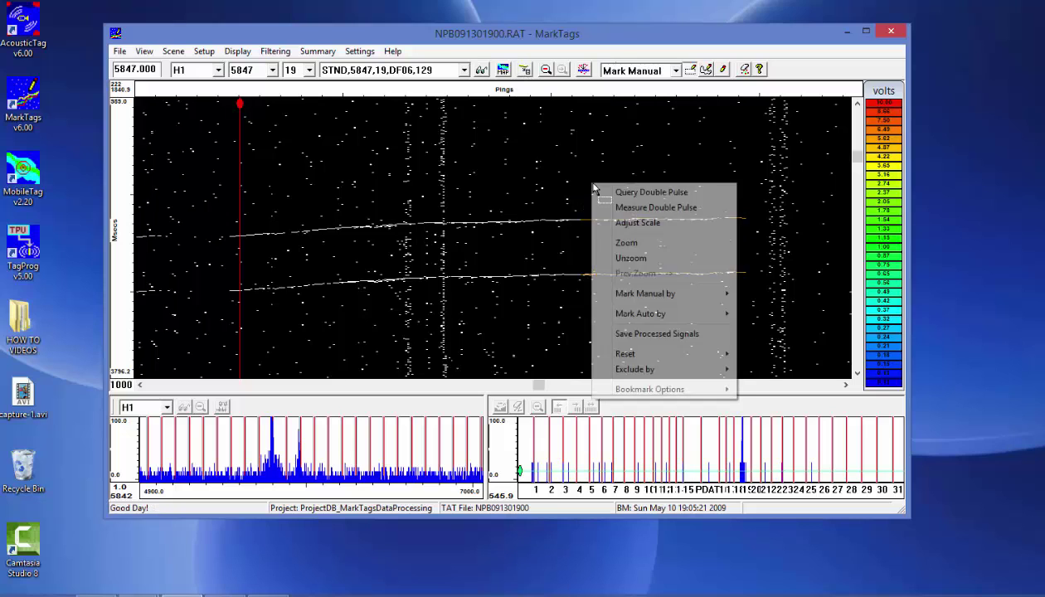
pyautogui.click(622, 242)
pyautogui.moveTo(567, 182); pyautogui.dragTo(768, 323)
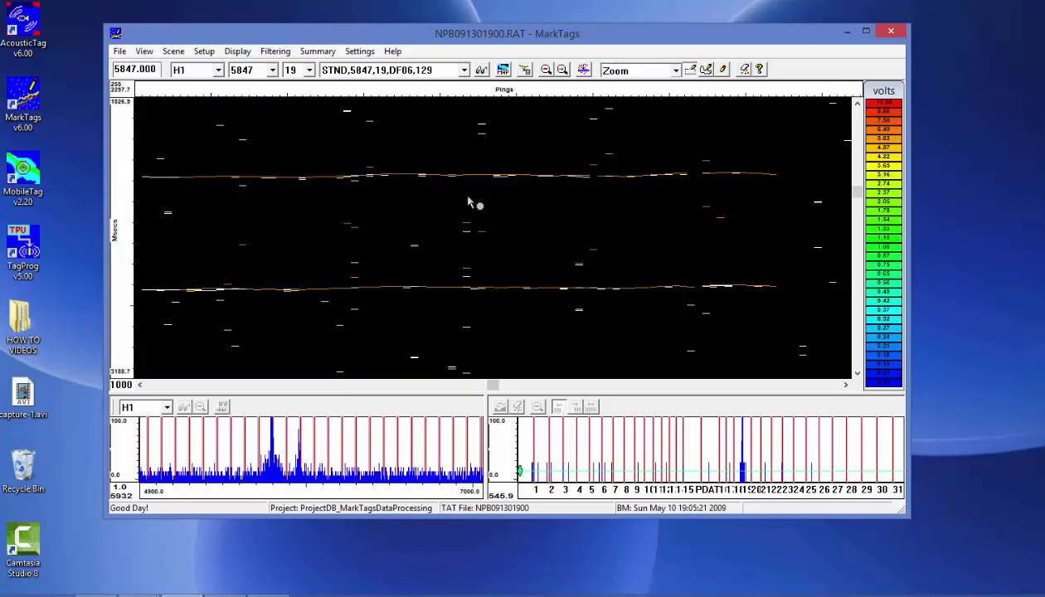
pyautogui.click(361, 167)
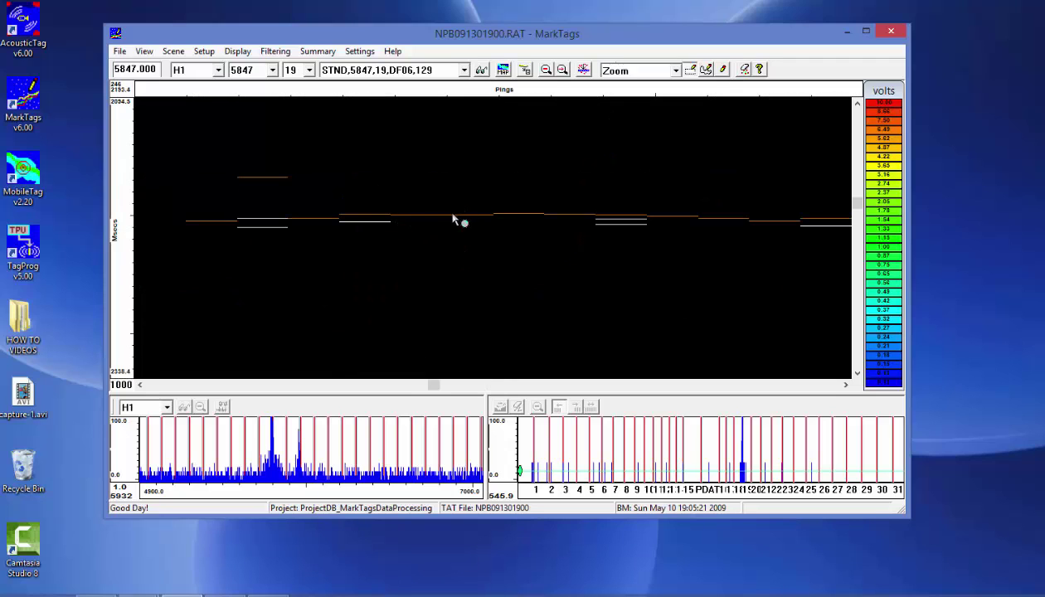
pyautogui.click(546, 70)
pyautogui.moveTo(385, 214); pyautogui.dragTo(446, 251)
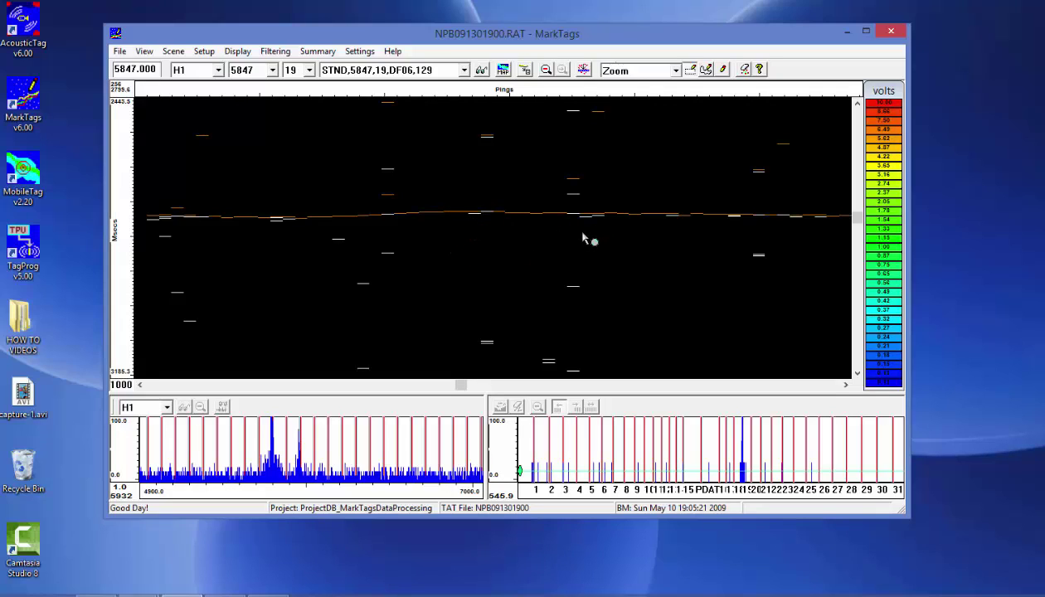
pyautogui.click(545, 69)
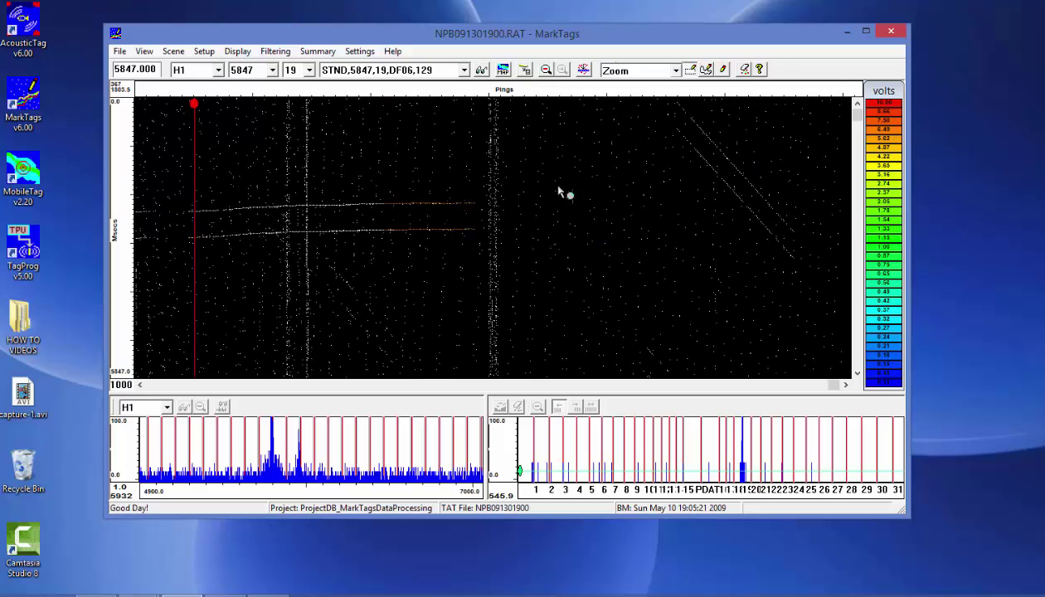
pyautogui.moveTo(367, 180); pyautogui.dragTo(501, 258)
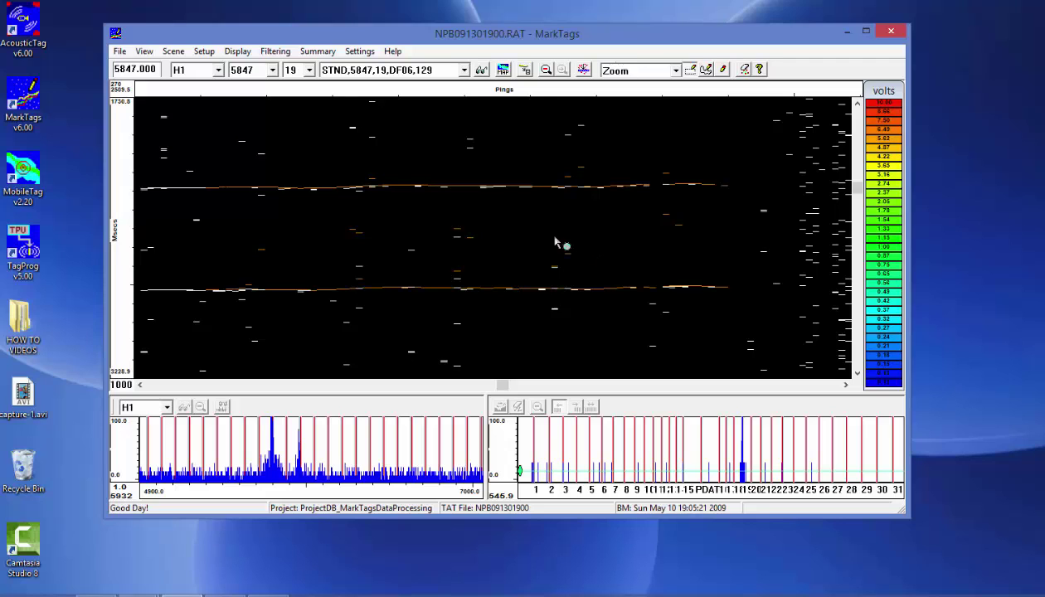
pyautogui.click(545, 70)
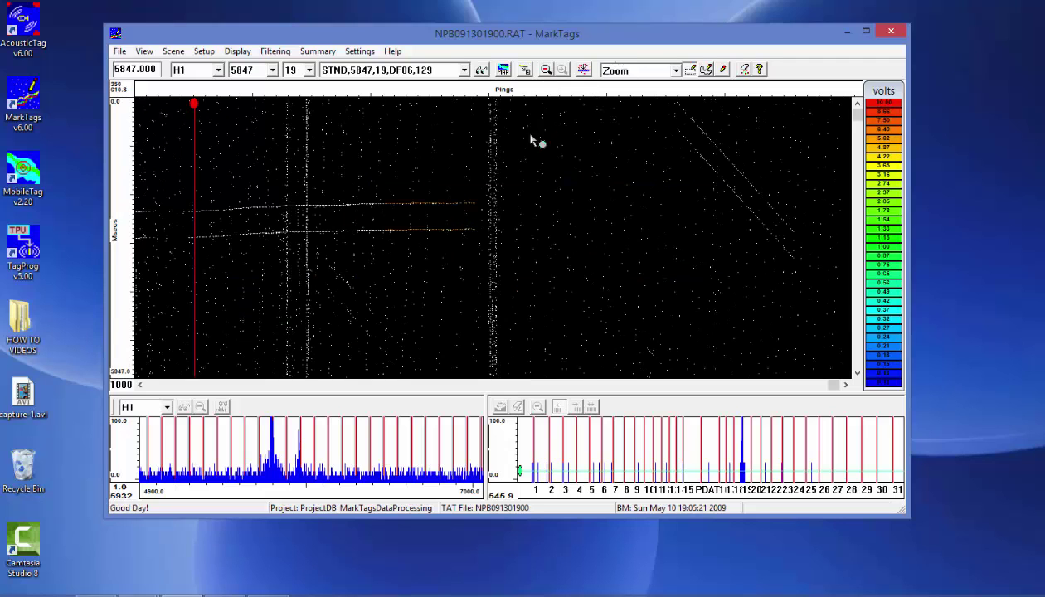
# Manually mark the stretch of each tag trace just before the saved signals with its own narrow rectangle, and save the processed signals
pyautogui.moveTo(285, 175); pyautogui.dragTo(497, 286)
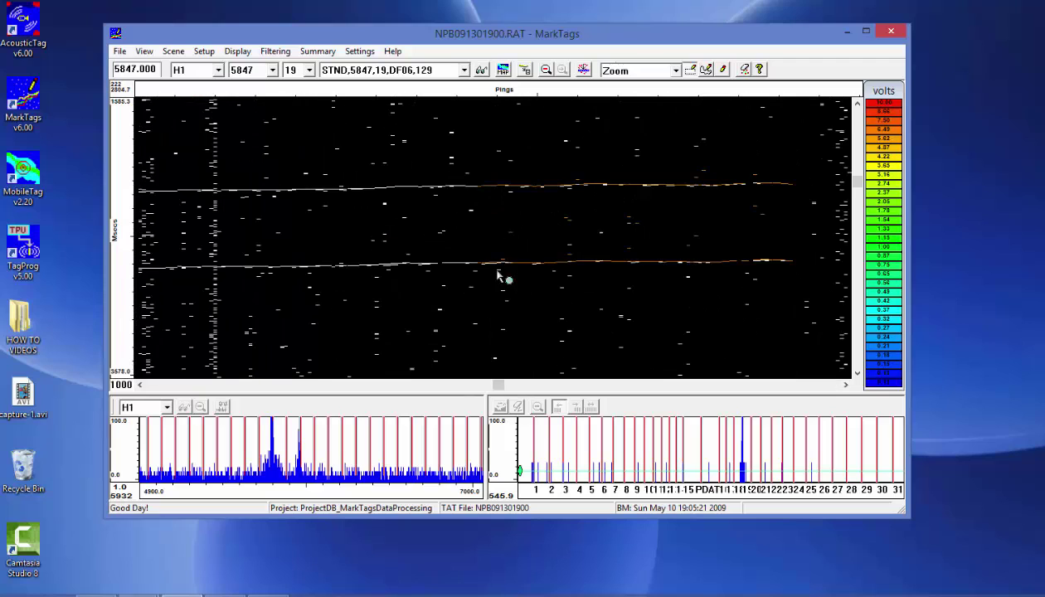
pyautogui.rightClick(481, 172)
pyautogui.moveTo(541, 279)
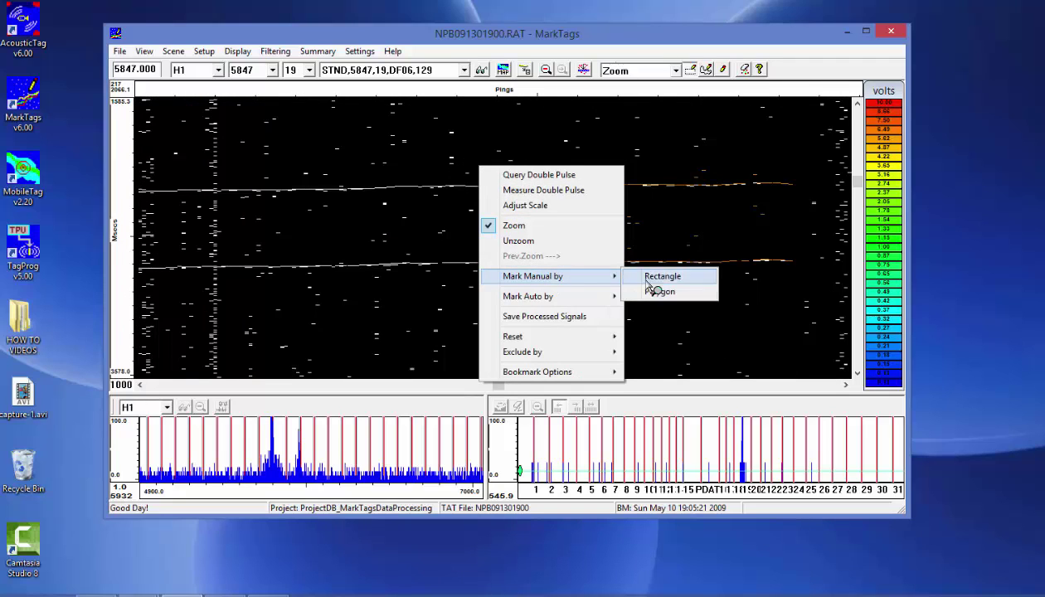
pyautogui.click(652, 279)
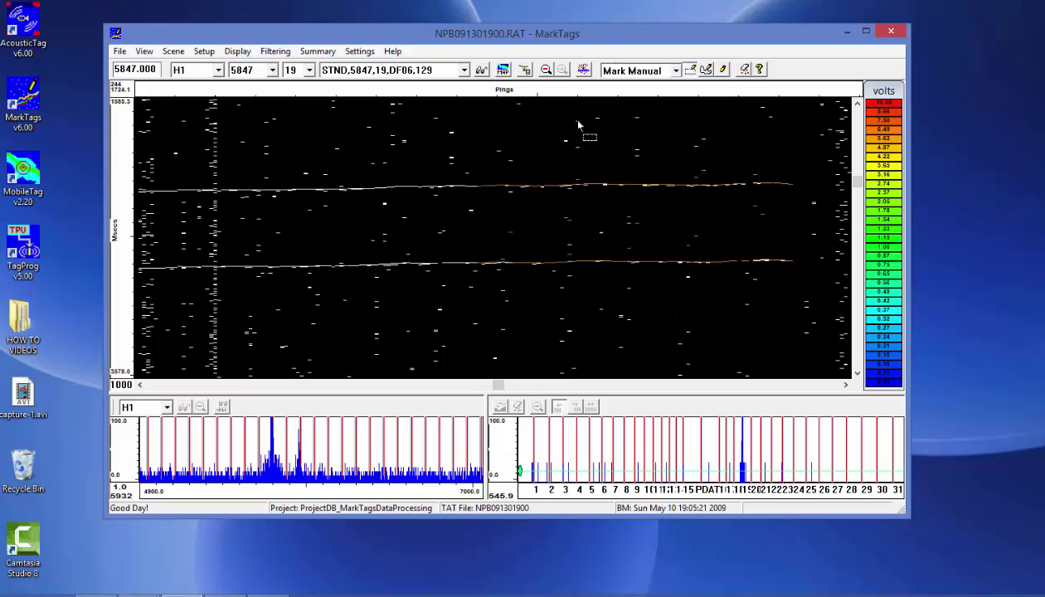
pyautogui.moveTo(245, 189)
pyautogui.mouseDown()
pyautogui.moveTo(473, 207)
pyautogui.moveTo(485, 199)
pyautogui.mouseUp()
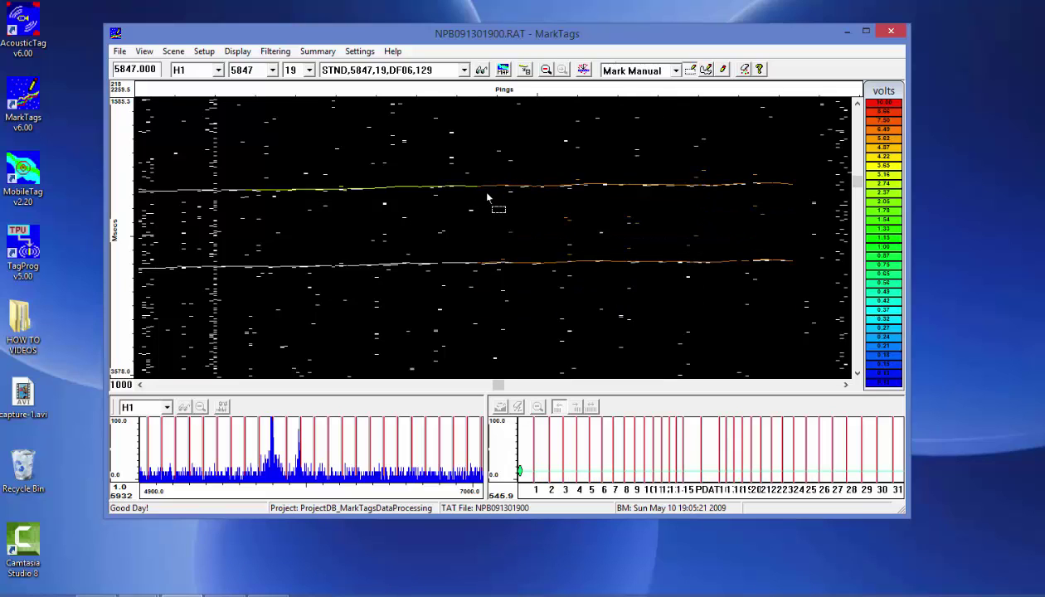
pyautogui.moveTo(236, 267); pyautogui.dragTo(482, 272)
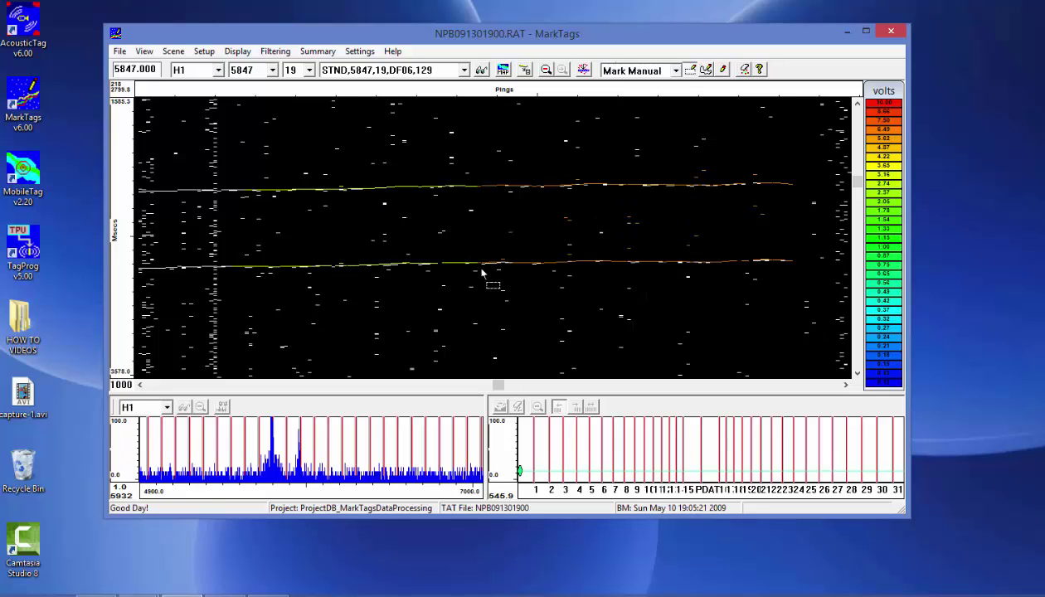
pyautogui.click(524, 71)
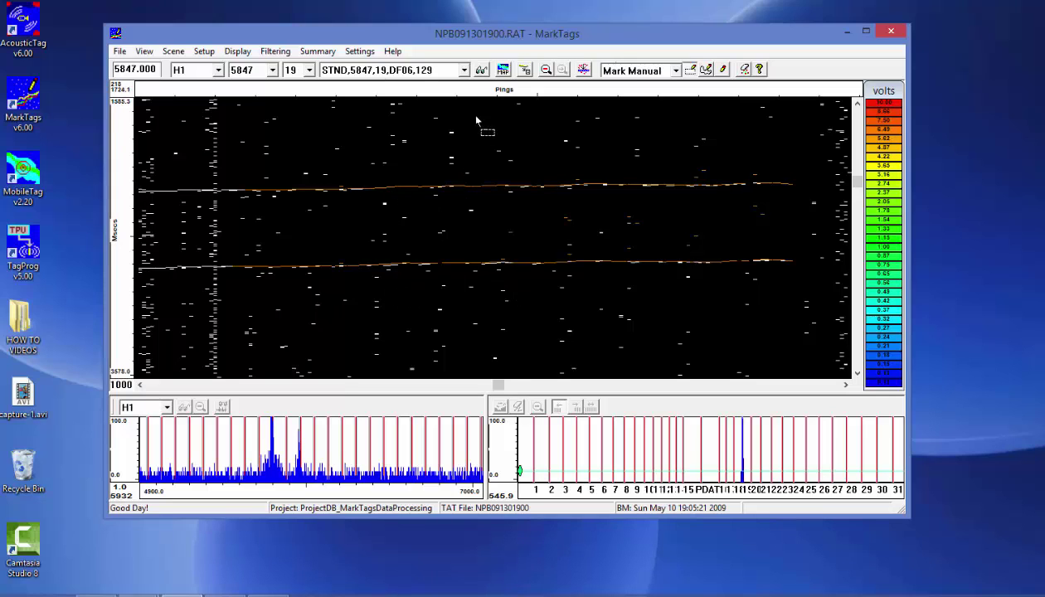
# Manually mark the upper tag trace with a narrow polygon from the red bookmark line to the already saved signals
pyautogui.click(544, 71)
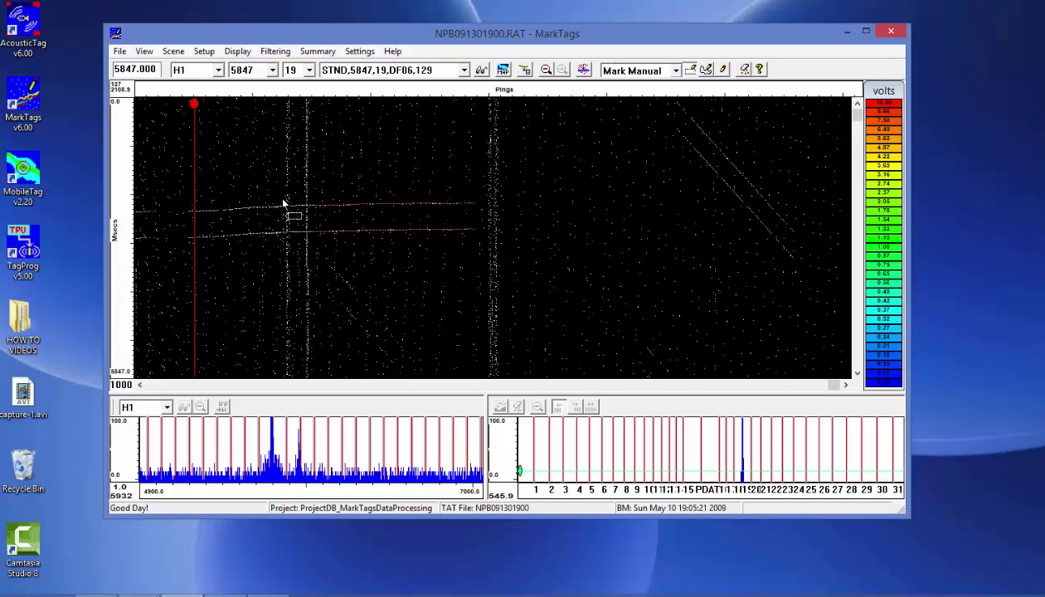
pyautogui.rightClick(267, 178)
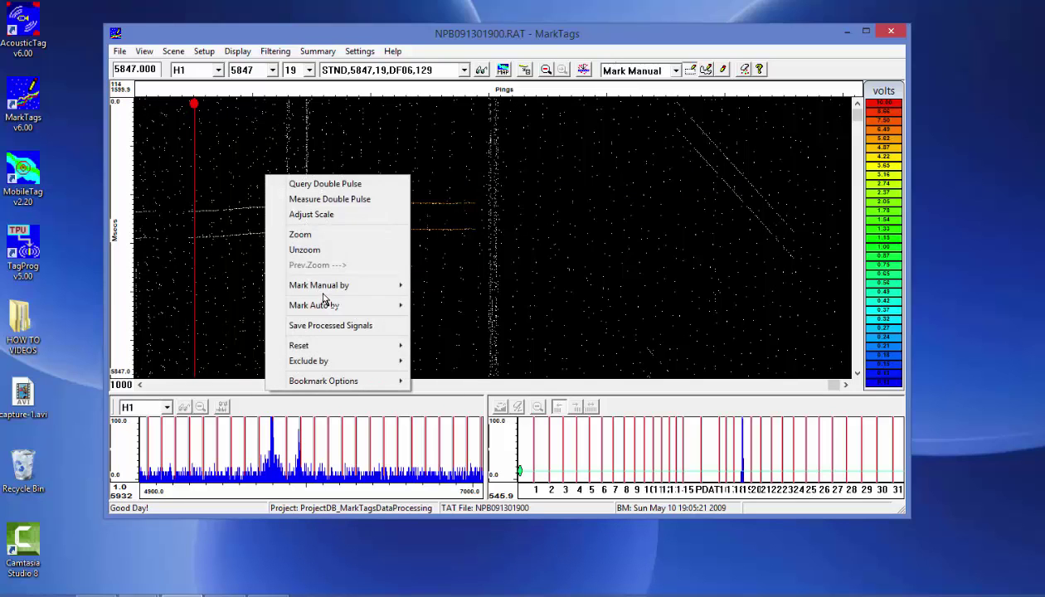
pyautogui.moveTo(324, 286)
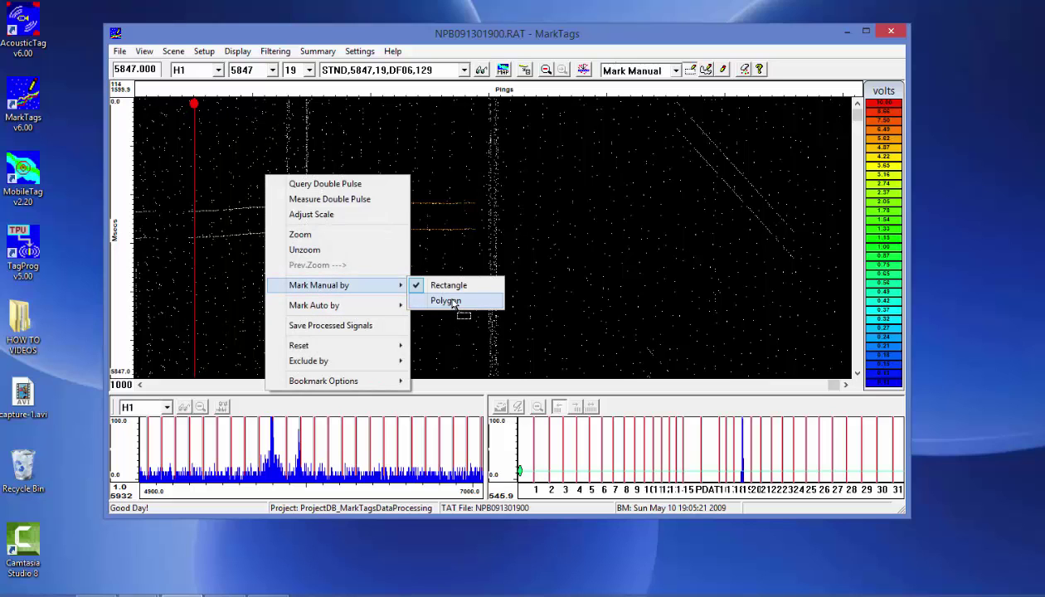
pyautogui.click(348, 235)
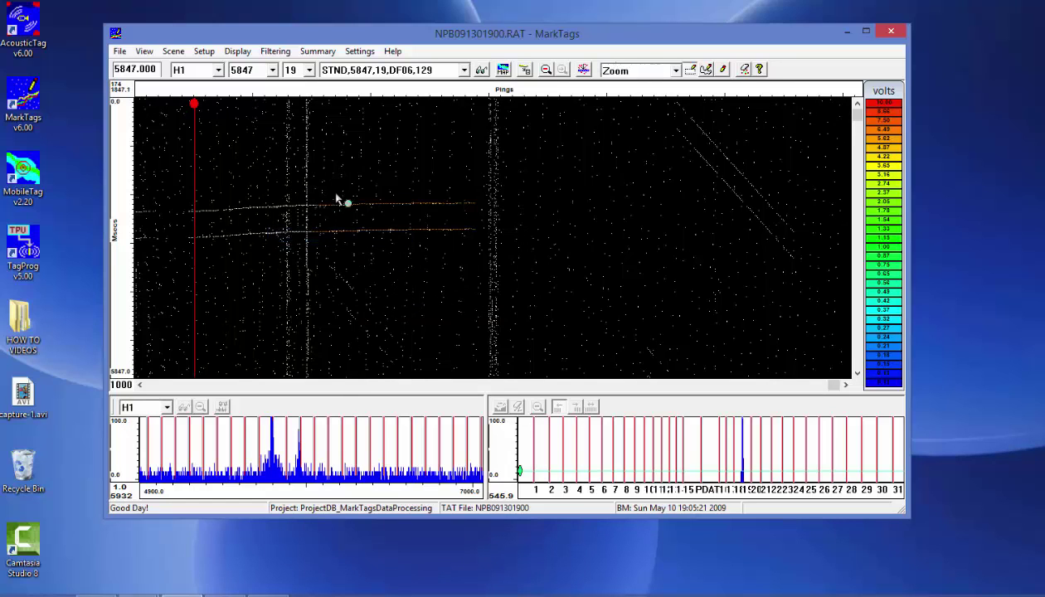
pyautogui.moveTo(333, 187); pyautogui.dragTo(192, 257)
pyautogui.rightClick(404, 189)
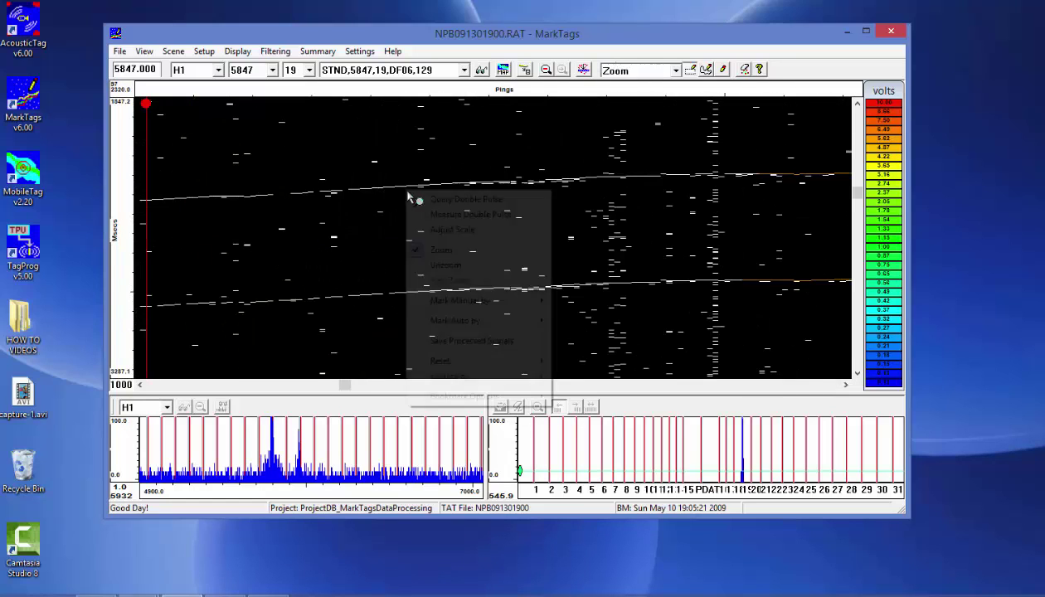
pyautogui.moveTo(474, 302)
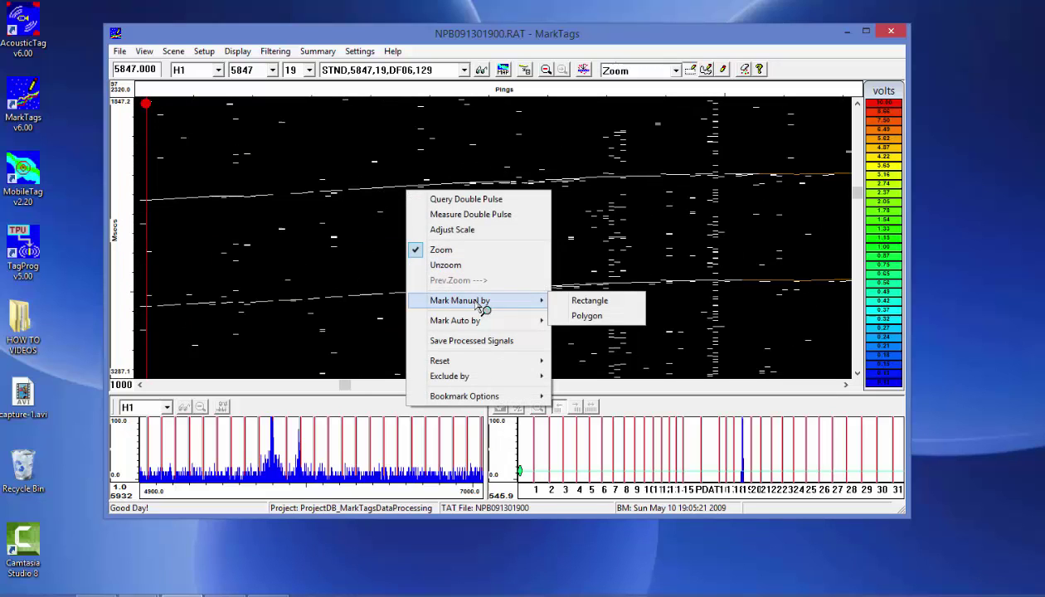
pyautogui.click(580, 317)
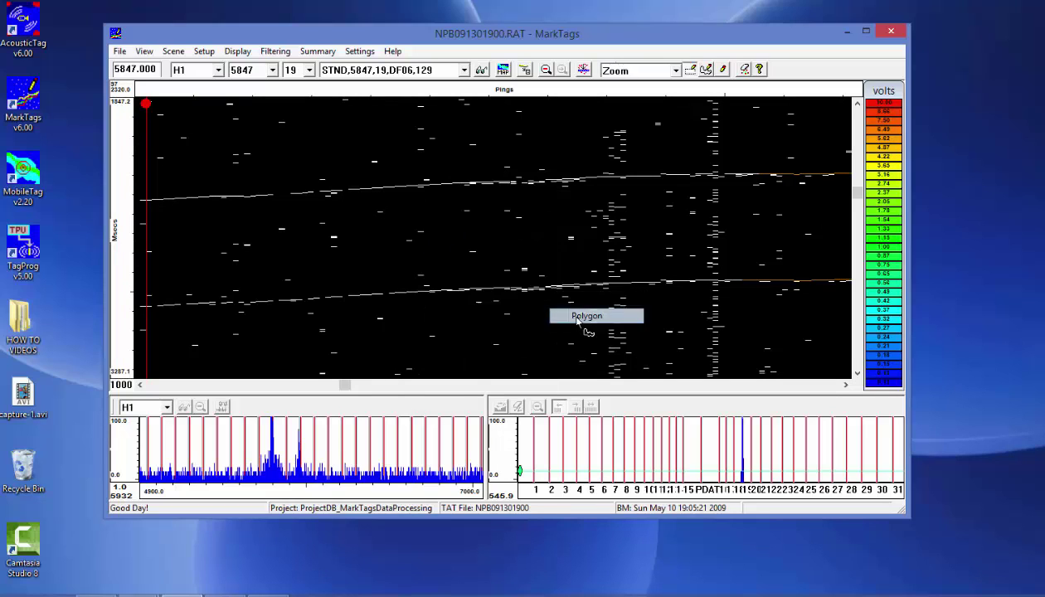
pyautogui.click(150, 193)
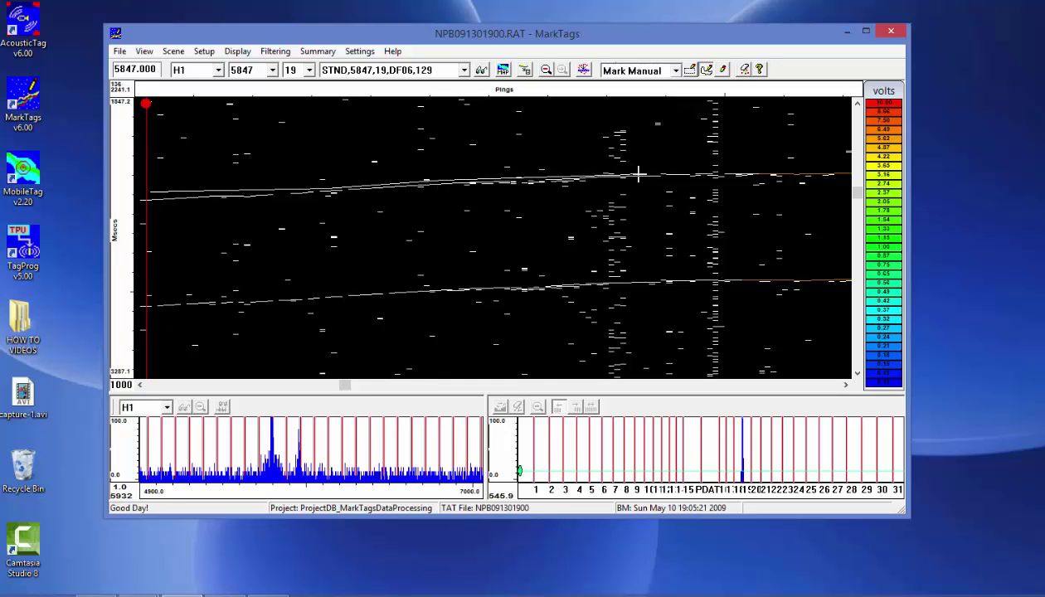
pyautogui.click(752, 182)
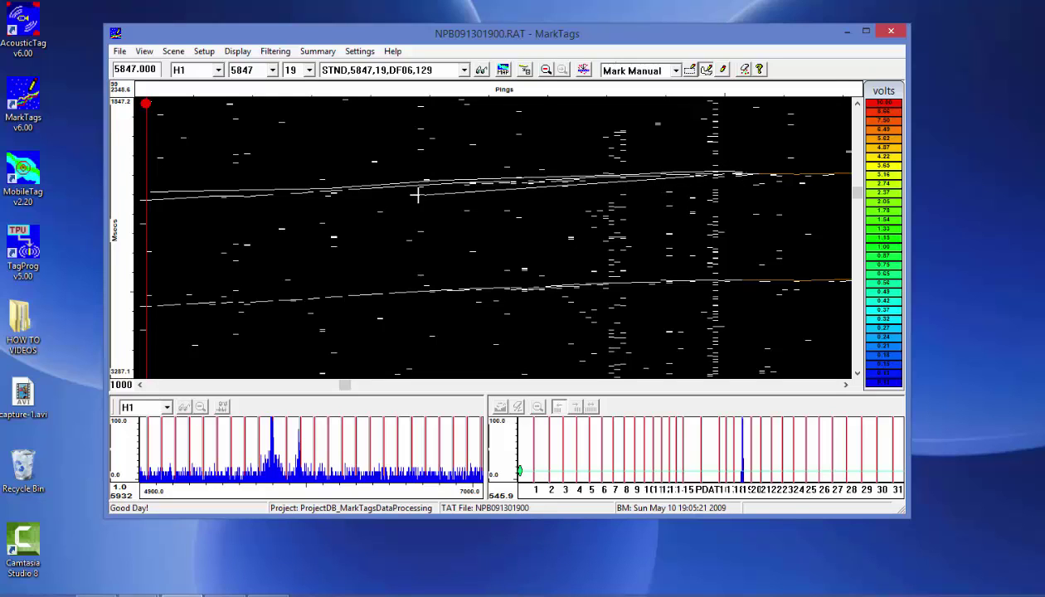
pyautogui.click(350, 202)
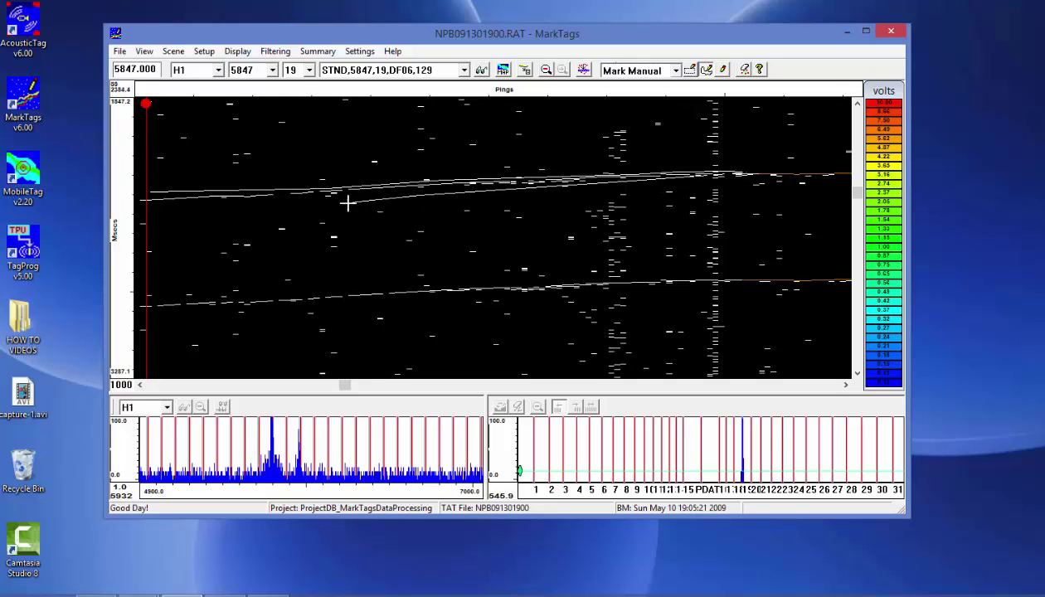
pyautogui.doubleClick(133, 207)
# Manually mark the lower tag trace with a narrow polygon from the red bookmark line to the already saved signals, and save the processed signals
pyautogui.click(142, 304)
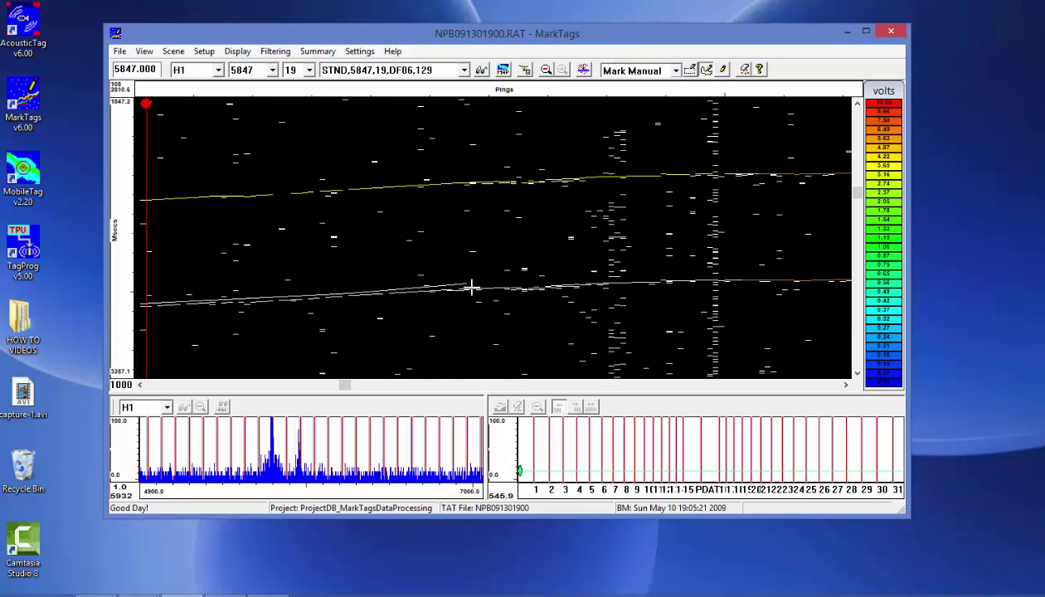
pyautogui.click(648, 273)
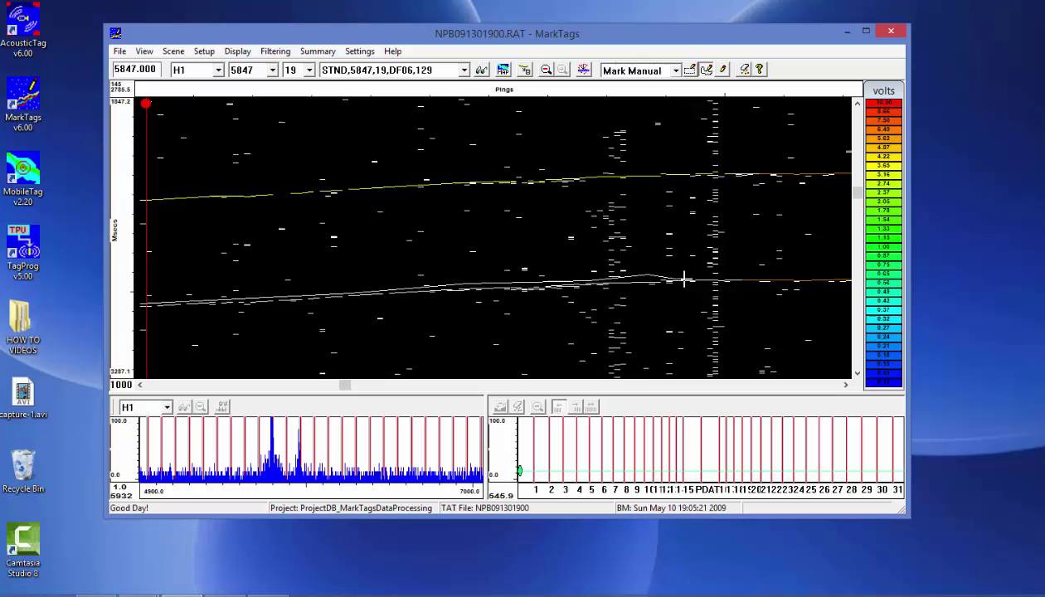
pyautogui.click(735, 279)
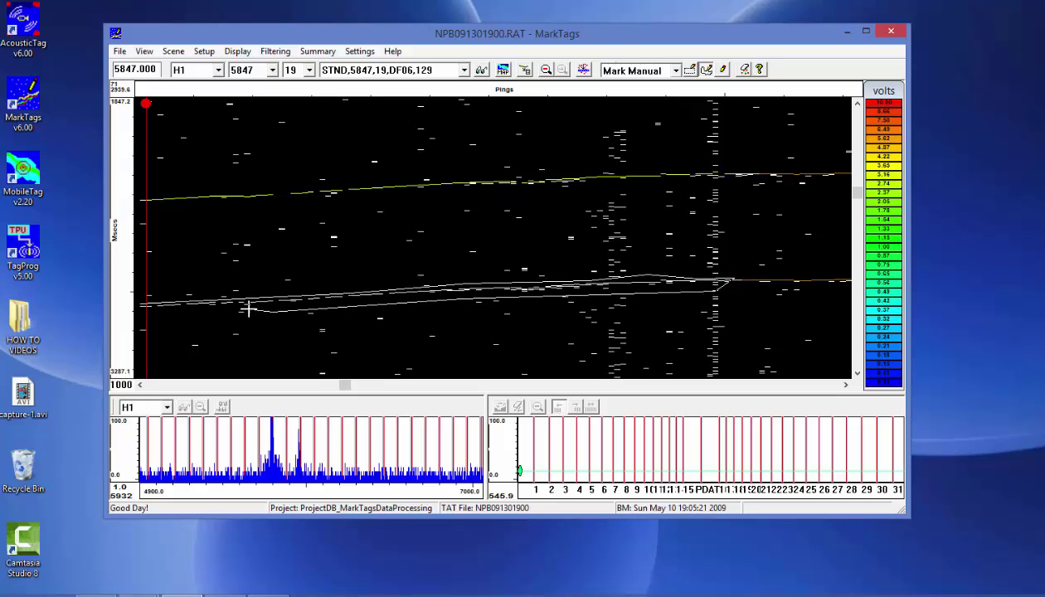
pyautogui.doubleClick(143, 306)
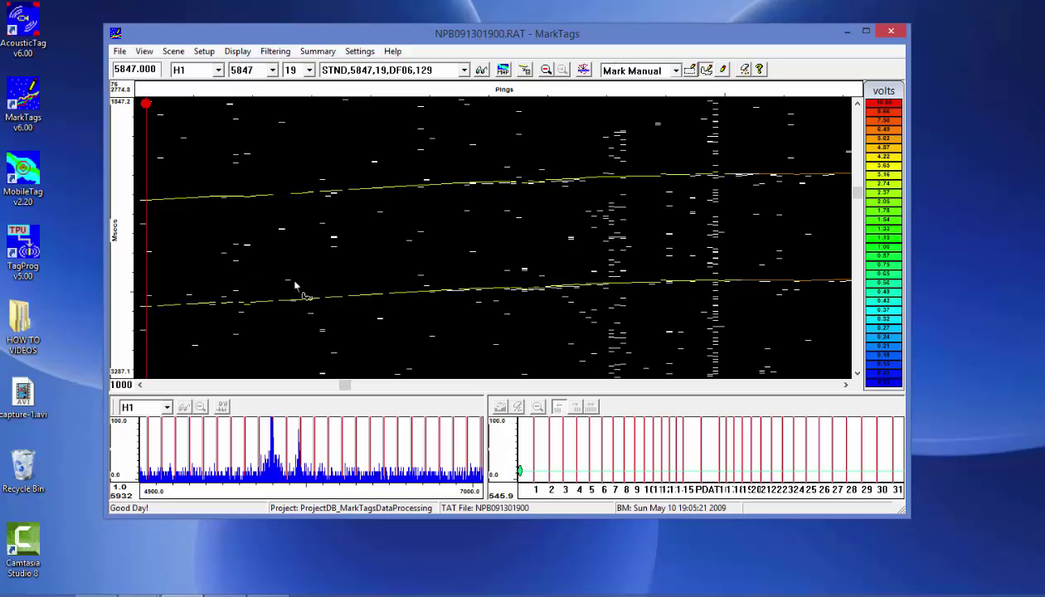
pyautogui.click(526, 71)
# Zoom in on the middle stretch of the lower tag trace to examine its saved signals, and return to the full view
pyautogui.rightClick(441, 232)
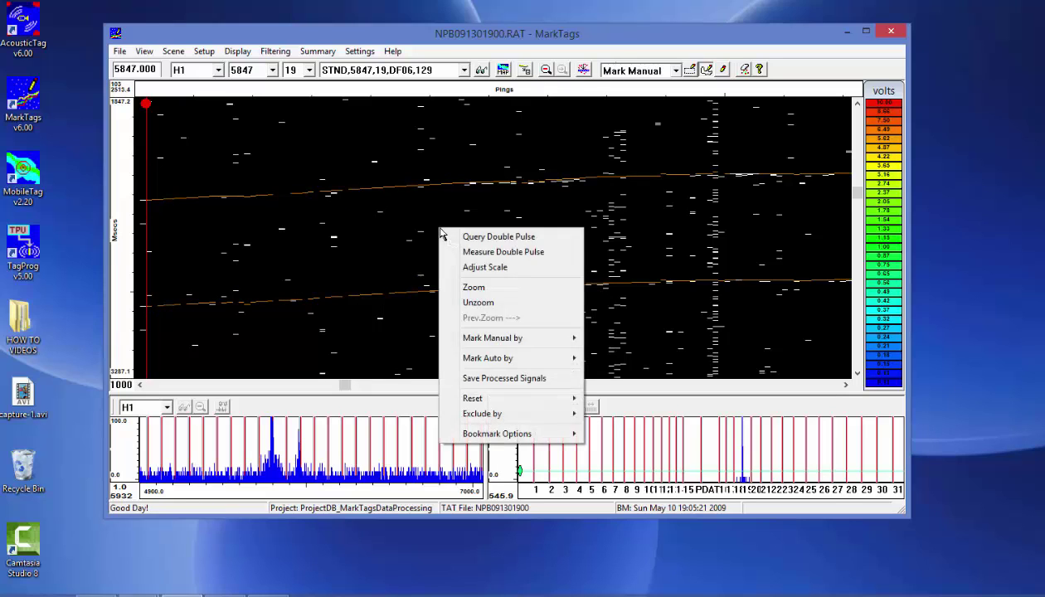
pyautogui.click(512, 288)
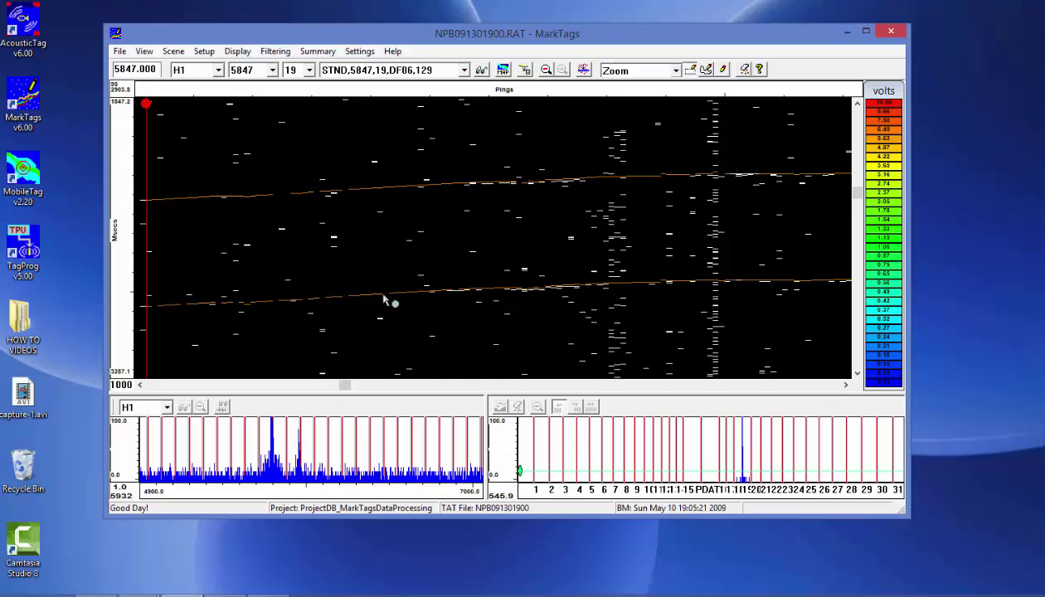
pyautogui.moveTo(413, 252); pyautogui.dragTo(649, 319)
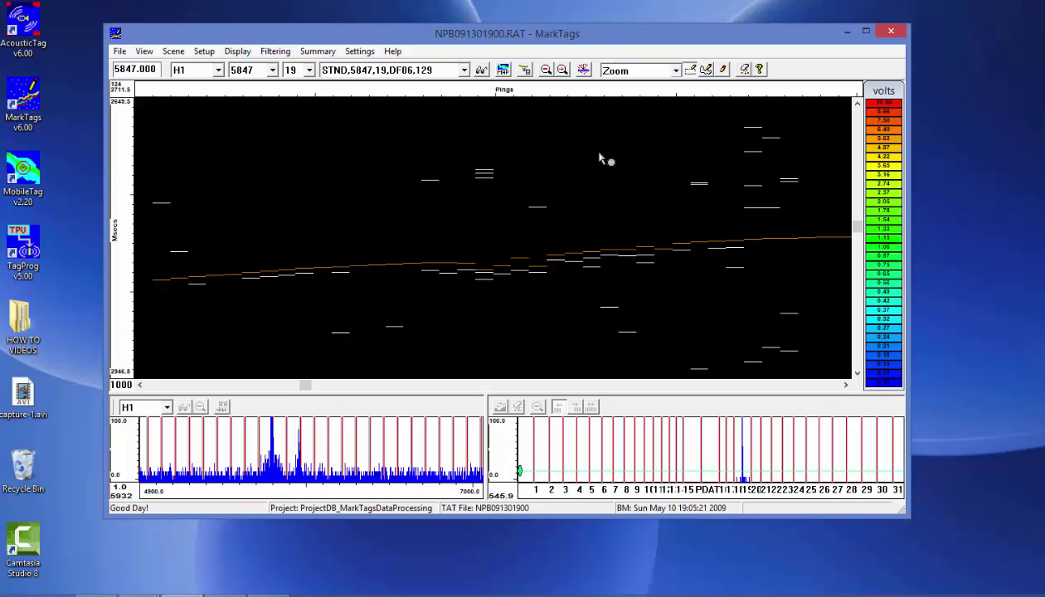
pyautogui.click(545, 70)
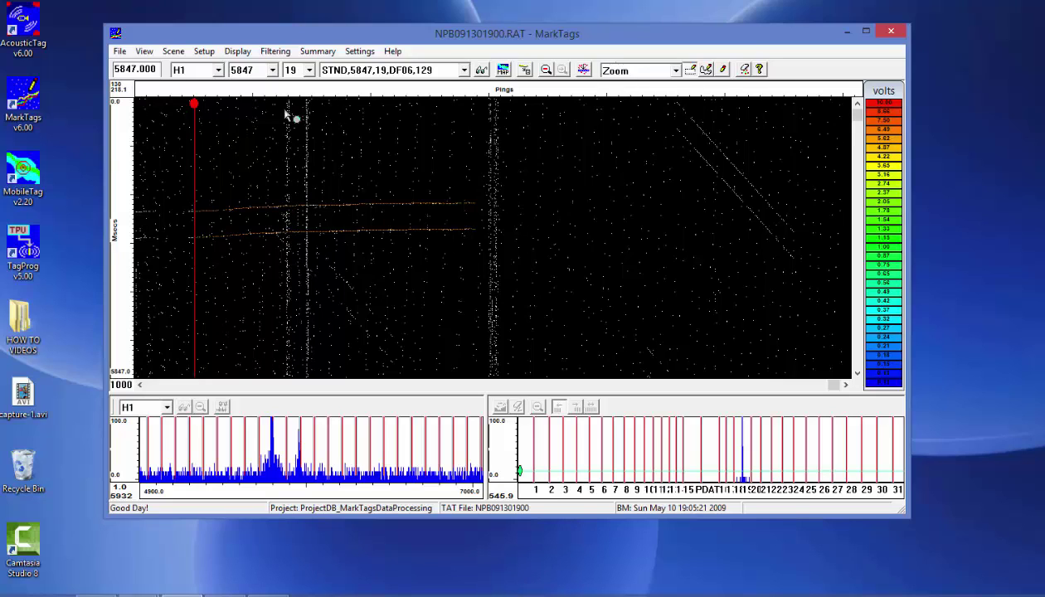
# Display the data of hydrophone H2 to examine its tag traces
pyautogui.click(218, 71)
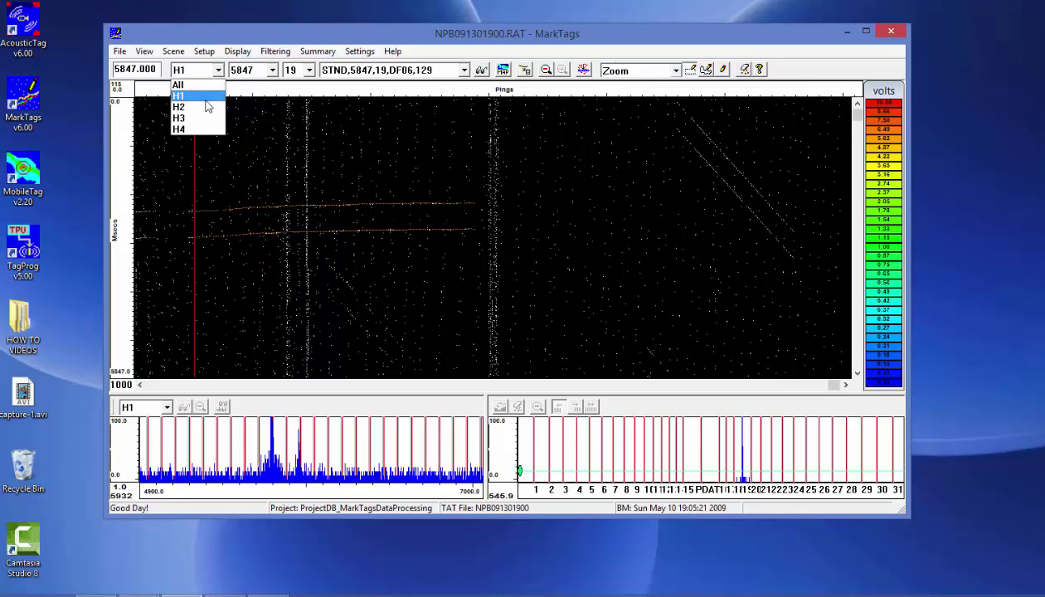
pyautogui.click(203, 101)
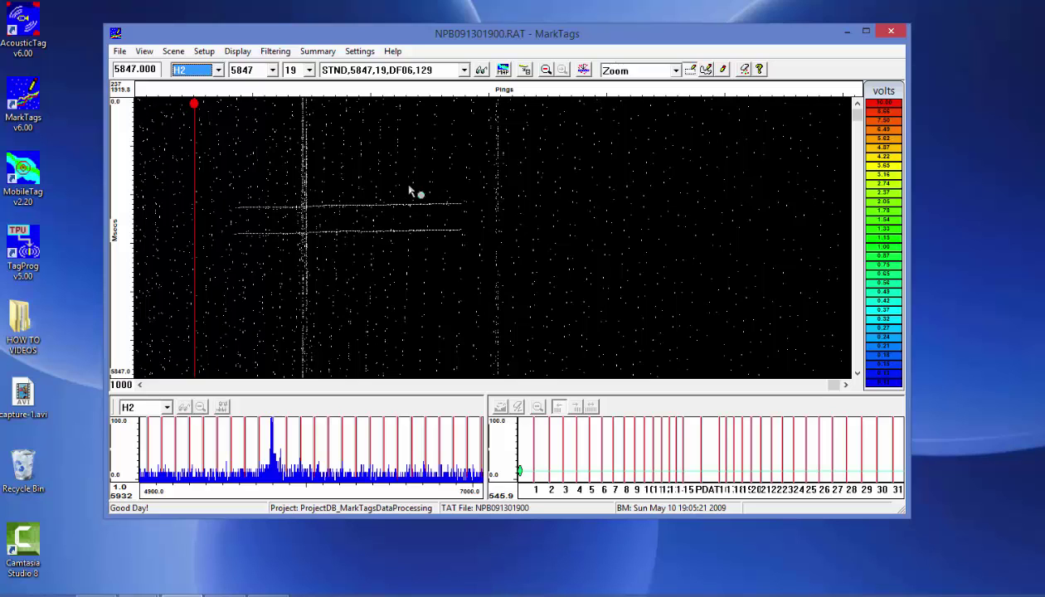
pyautogui.moveTo(403, 35); pyautogui.dragTo(422, 37)
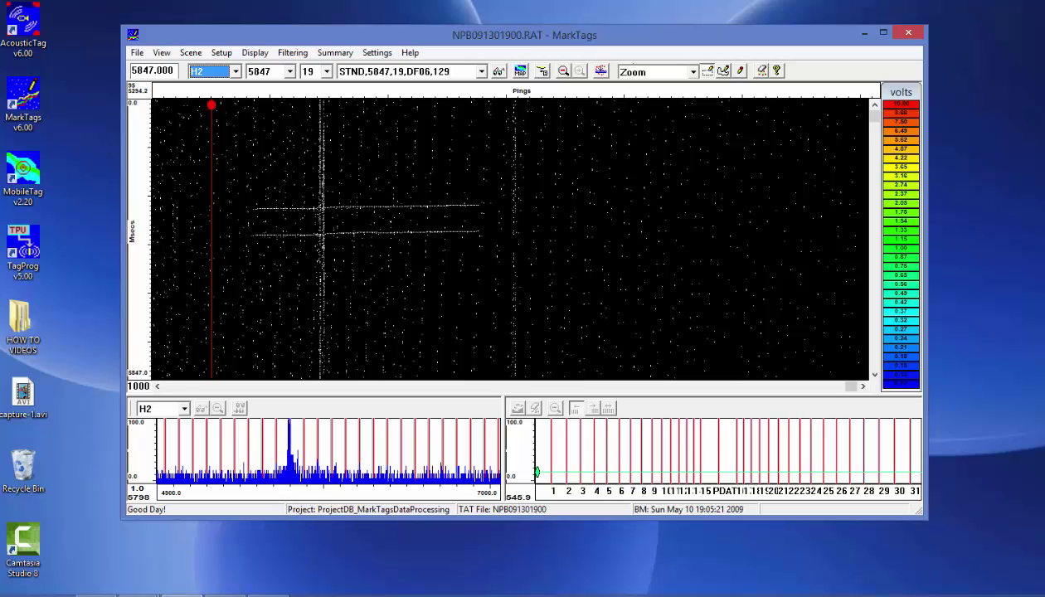
# Switch to Windows Photo Viewer and read the auto-marking slide AutoMarking_TagDetection_1.bmp on detection based on Display Tag/Code
pyautogui.moveTo(181, 591)
pyautogui.click(276, 510)
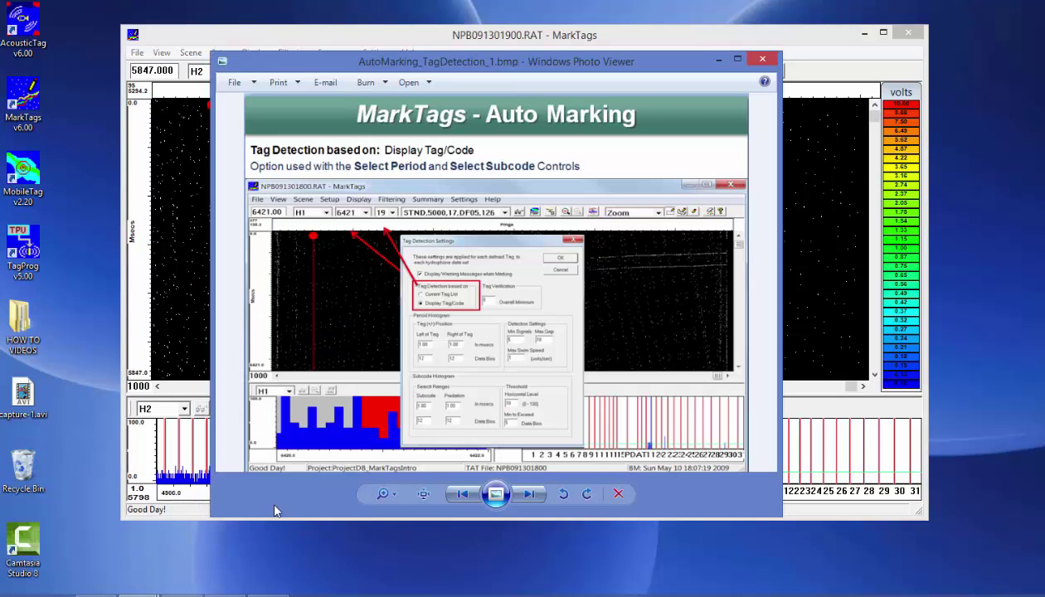
pyautogui.moveTo(512, 61); pyautogui.dragTo(525, 65)
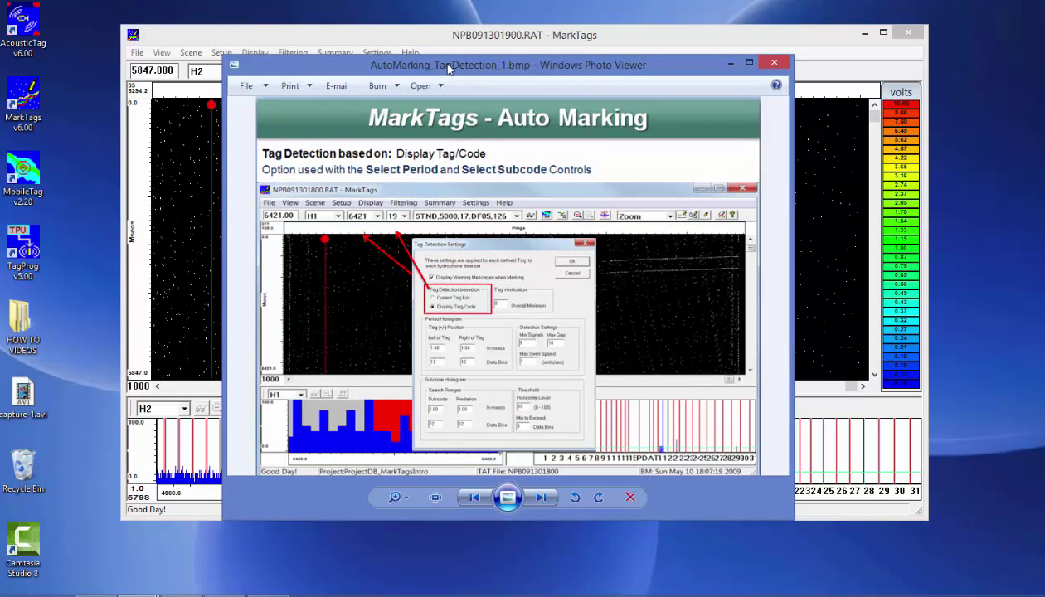
pyautogui.moveTo(440, 68); pyautogui.dragTo(457, 71)
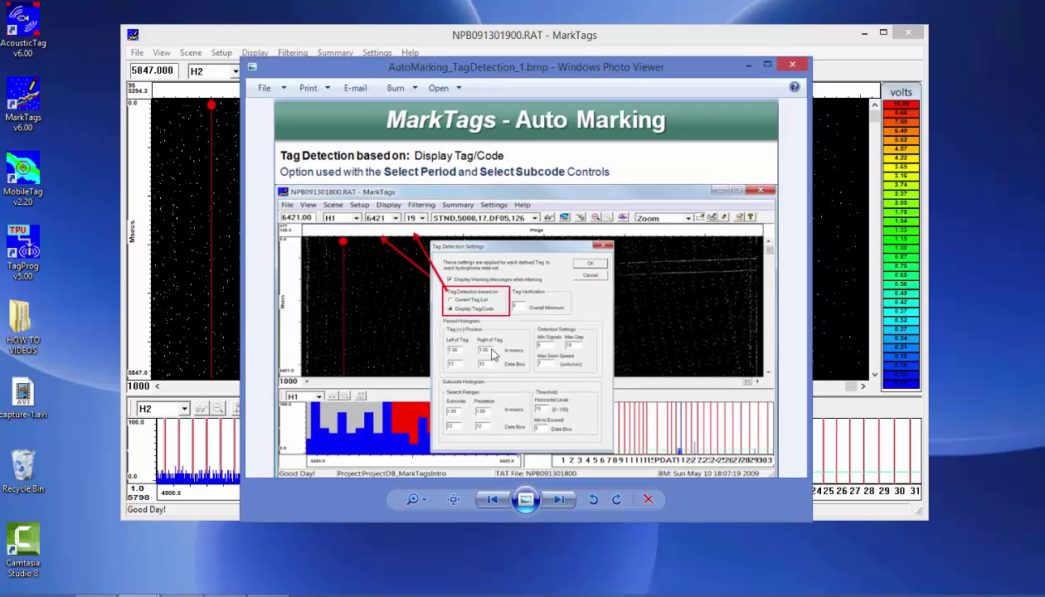
# Switch back to MarkTags and review the Tag Detection settings, leaving them without changes
pyautogui.click(403, 37)
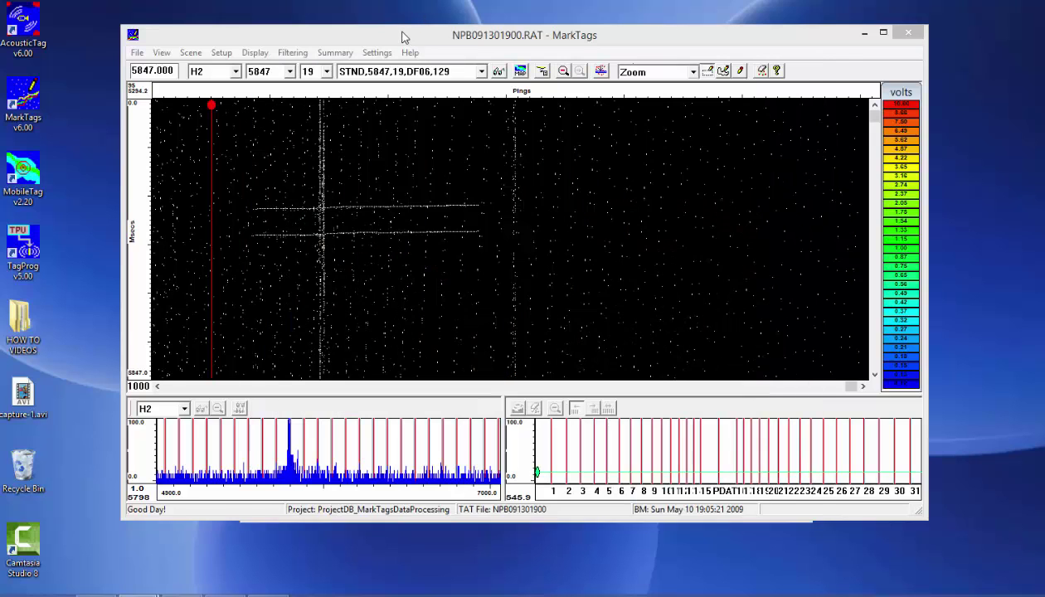
pyautogui.click(220, 52)
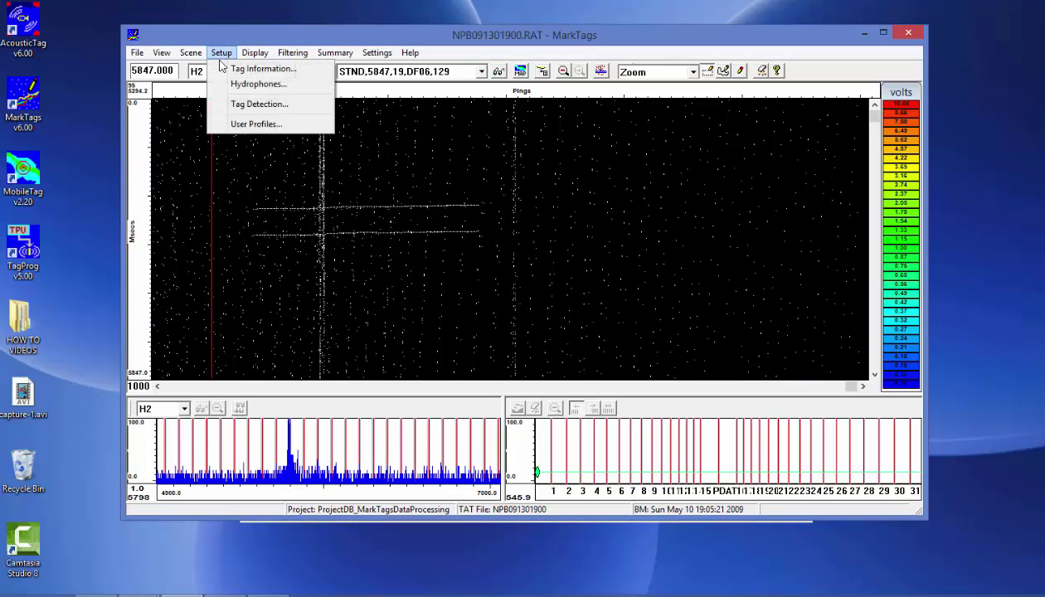
pyautogui.click(236, 103)
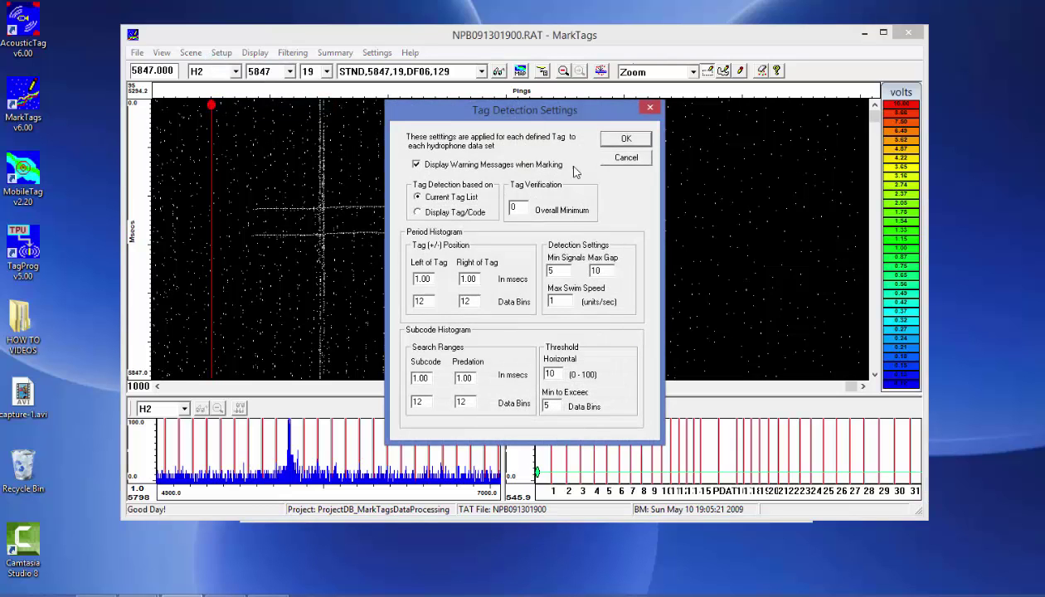
pyautogui.click(621, 158)
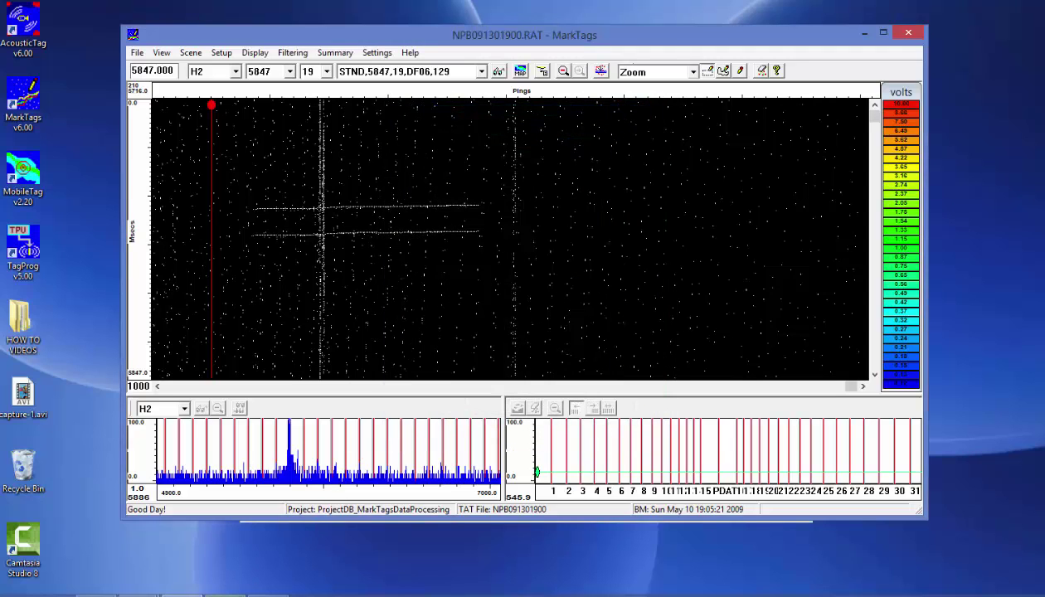
# Read the auto-marking slides in Windows Photo Viewer on histogram ranges, Min Signals, Max Gaps and Max Swim Speed, and return to MarkTags
pyautogui.moveTo(174, 585)
pyautogui.click(250, 542)
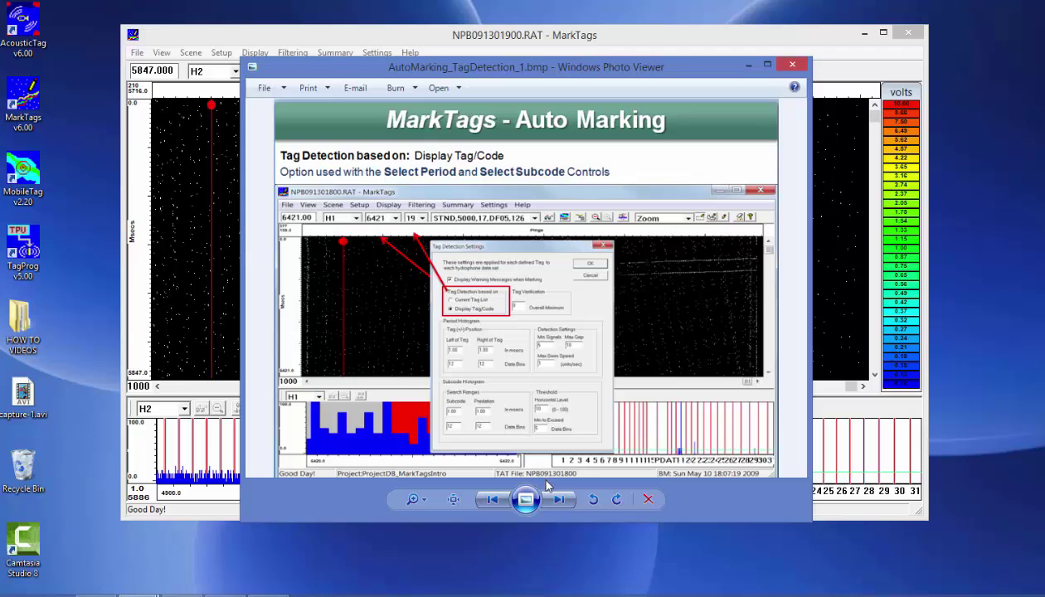
pyautogui.click(561, 500)
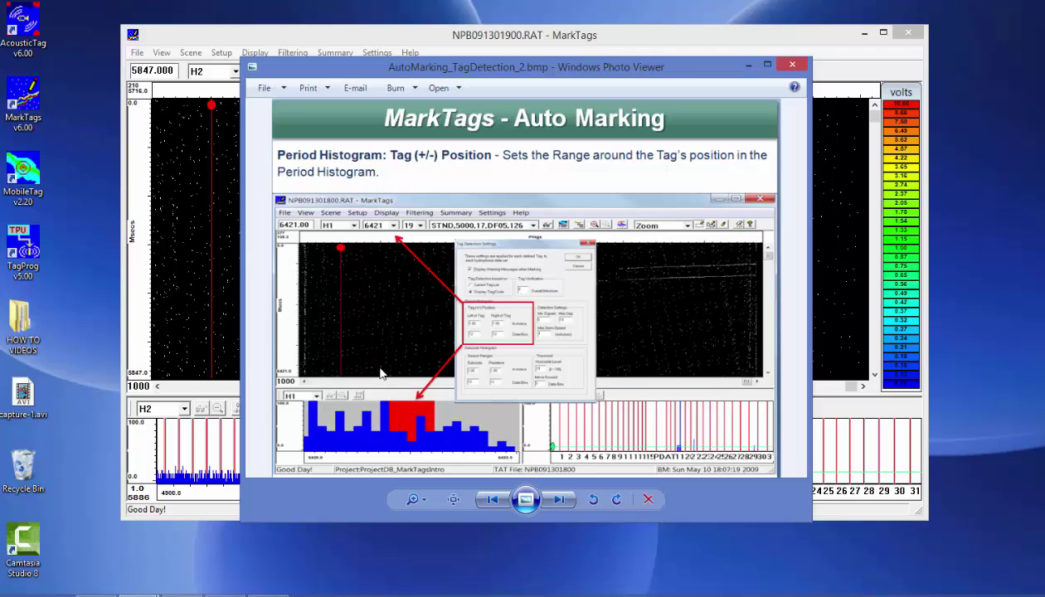
pyautogui.click(558, 500)
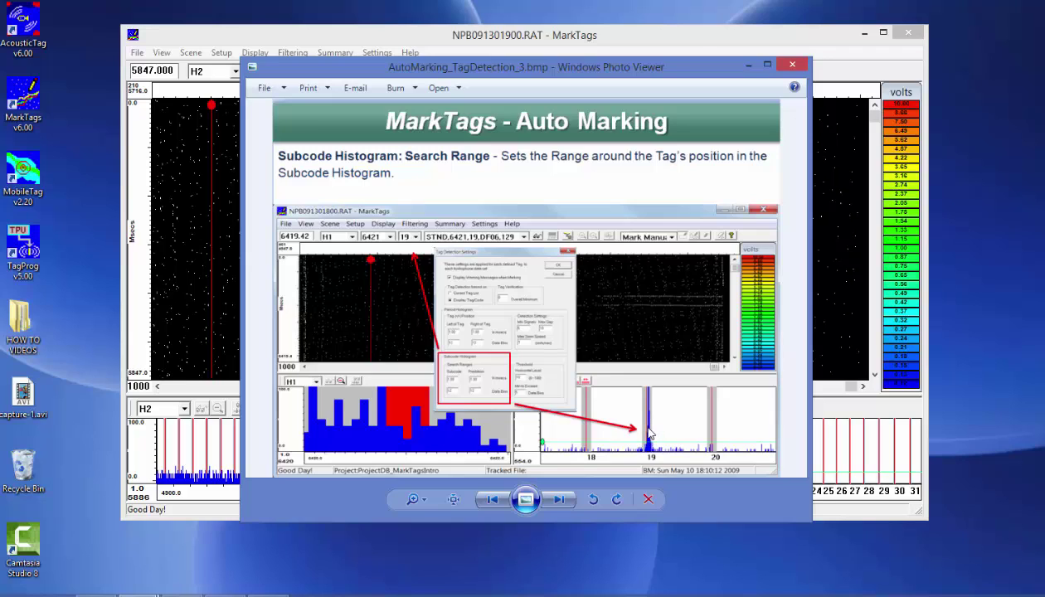
pyautogui.click(560, 500)
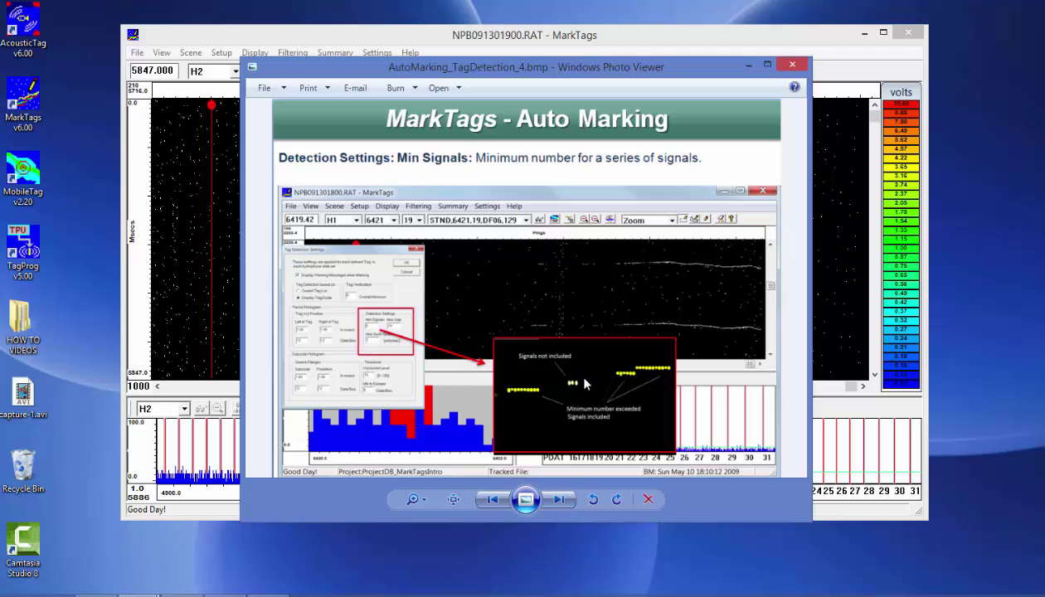
pyautogui.click(559, 500)
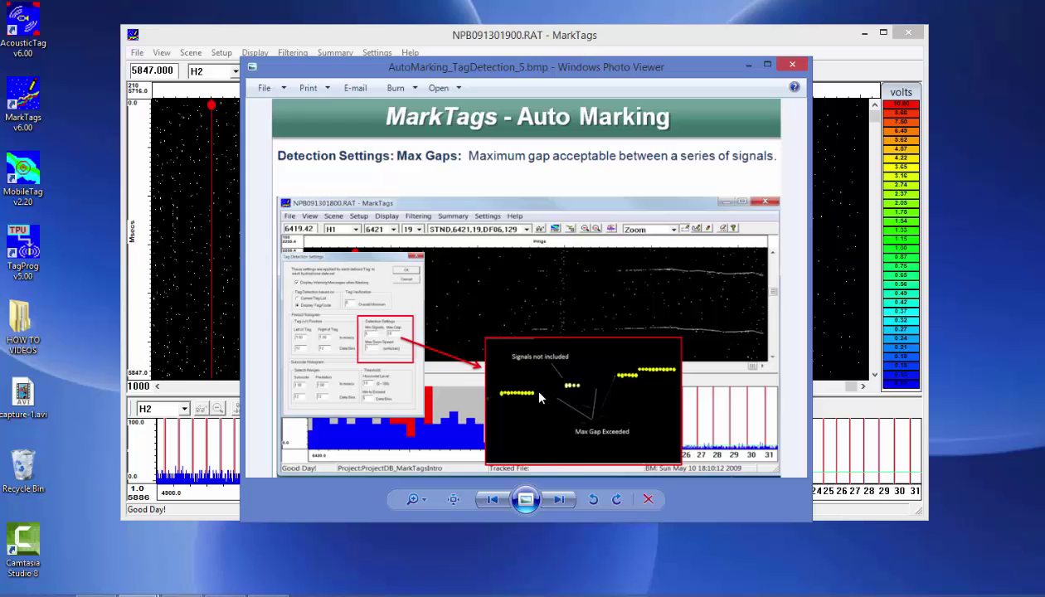
pyautogui.click(559, 498)
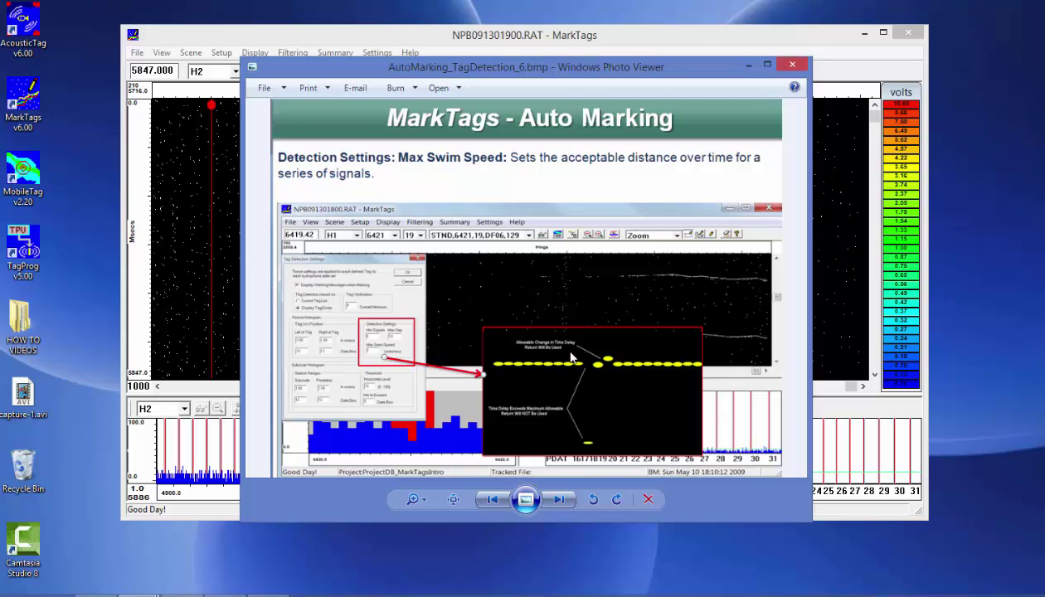
pyautogui.click(558, 500)
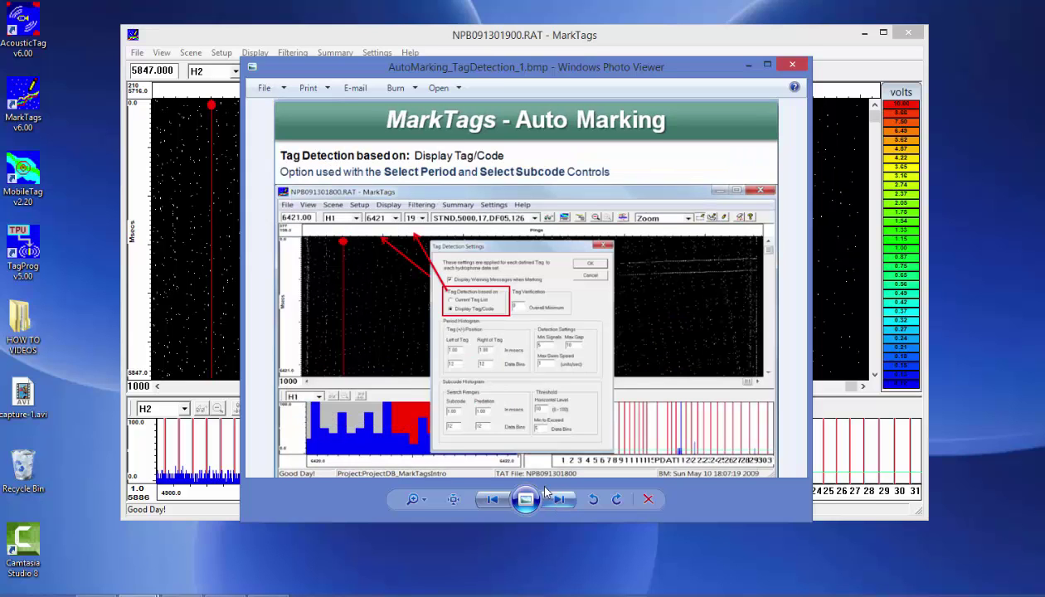
pyautogui.click(745, 65)
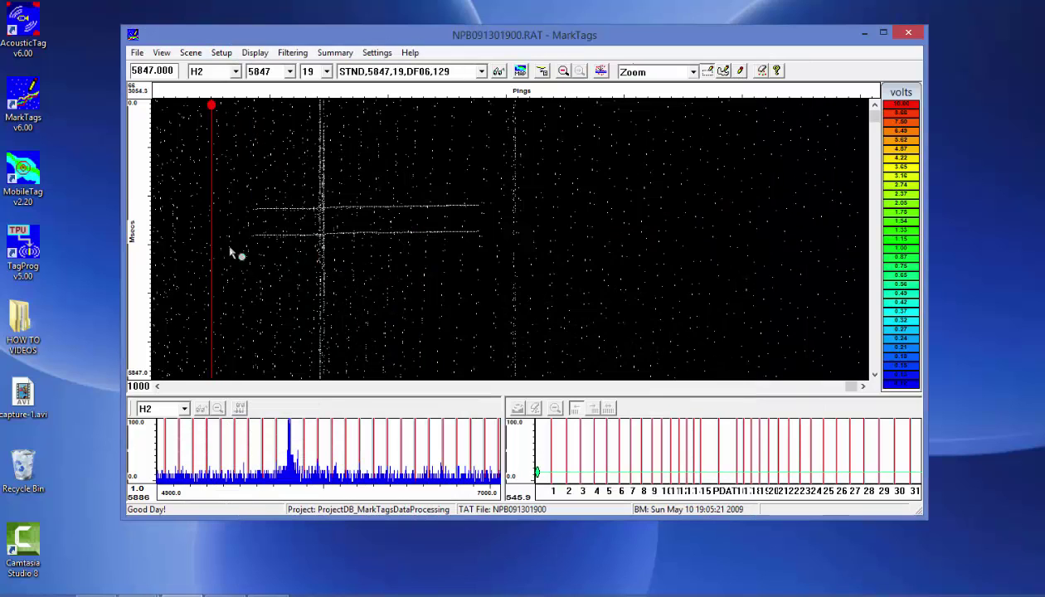
# Display the data of all hydrophones together
pyautogui.click(236, 72)
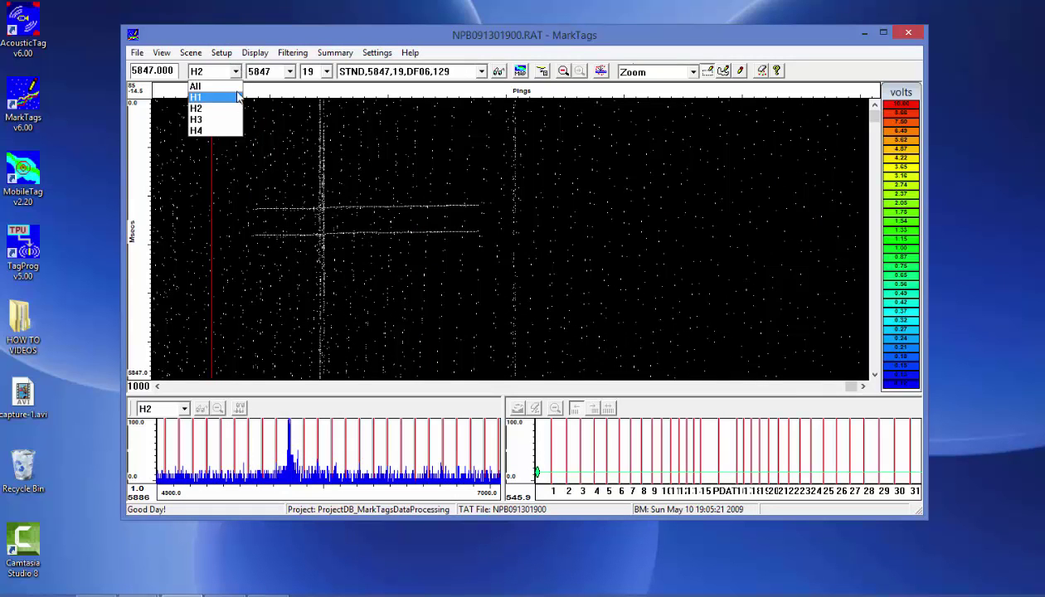
pyautogui.click(196, 84)
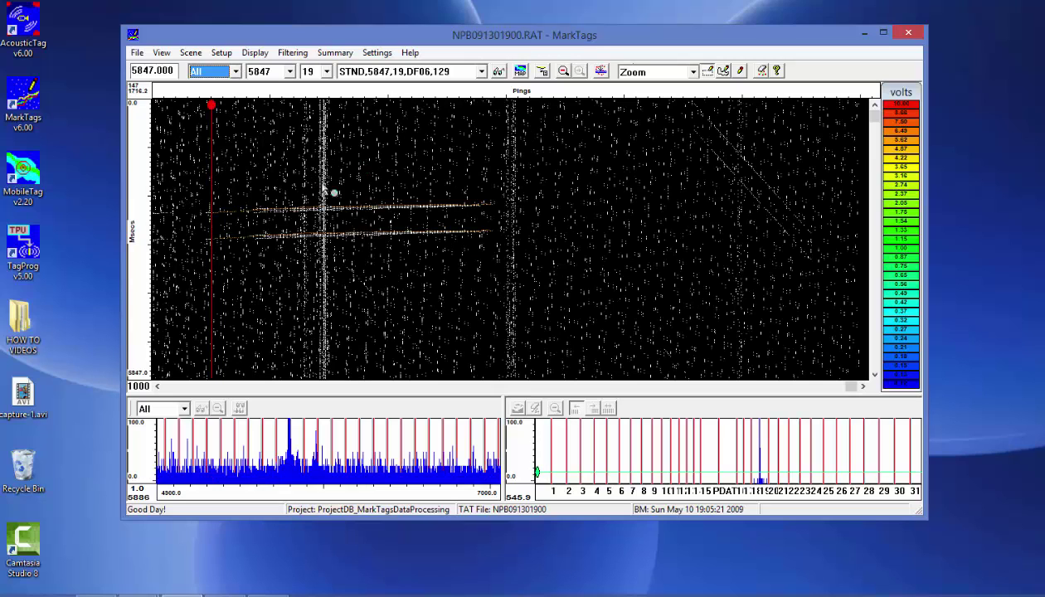
pyautogui.moveTo(309, 27); pyautogui.dragTo(308, 16)
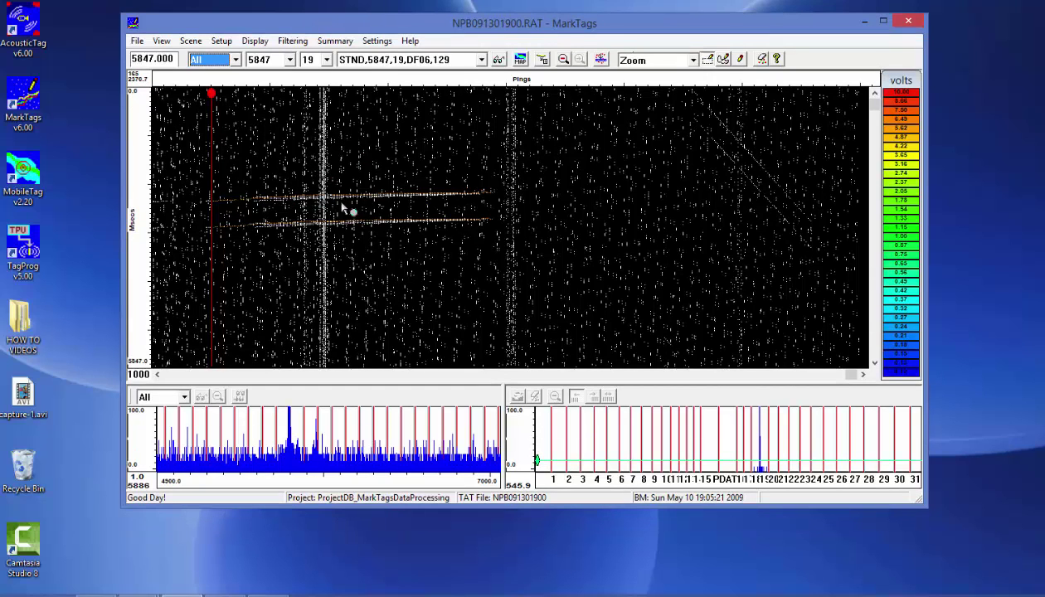
# Open the list of tags to auto-mark from the period histogram and place it beside the plot
pyautogui.click(270, 390)
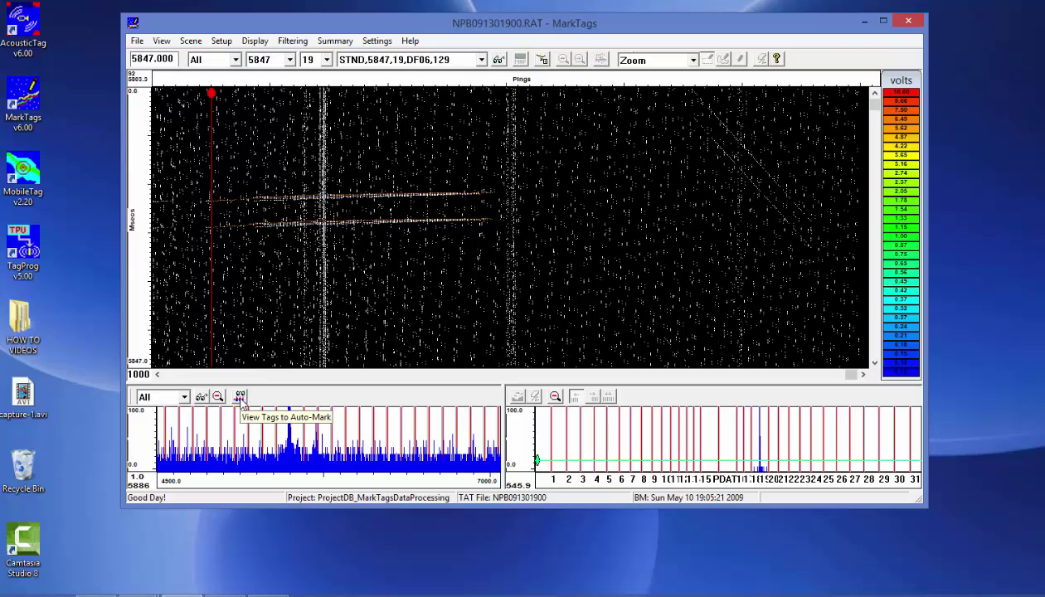
pyautogui.click(239, 397)
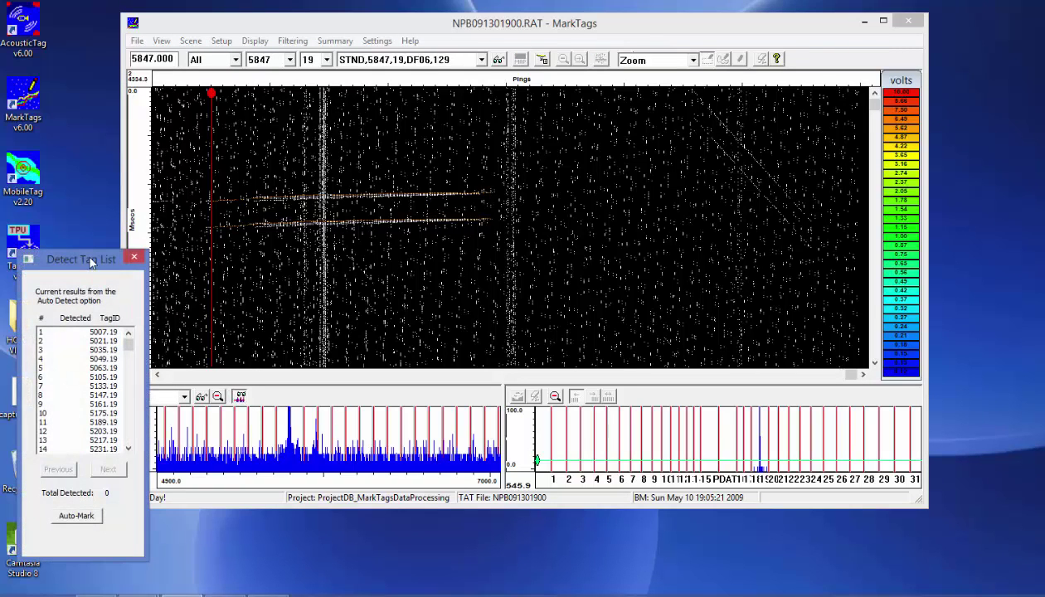
pyautogui.moveTo(91, 262); pyautogui.dragTo(107, 205)
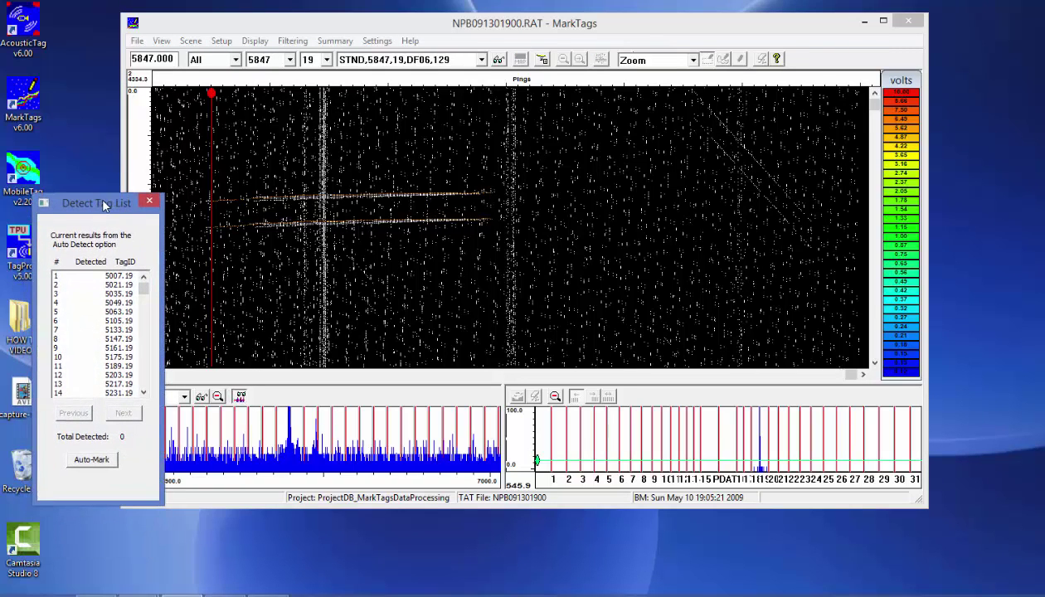
# Auto-mark the listed tags on all hydrophones, dismissing the tracking error list, and save the processed signals
pyautogui.click(93, 461)
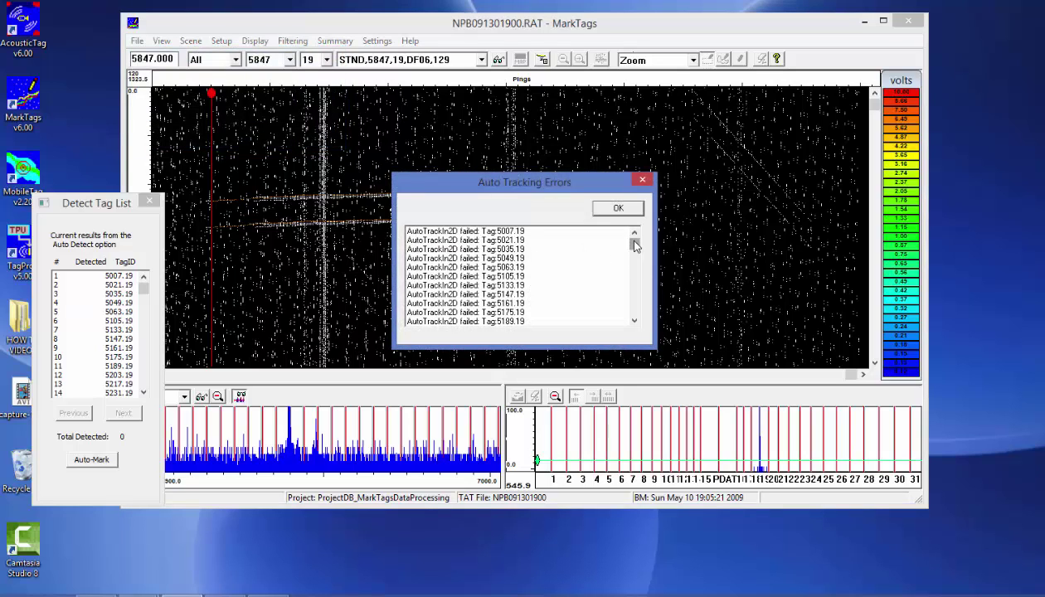
pyautogui.moveTo(635, 245)
pyautogui.mouseDown()
pyautogui.moveTo(640, 333)
pyautogui.moveTo(644, 234)
pyautogui.mouseUp()
pyautogui.click(616, 209)
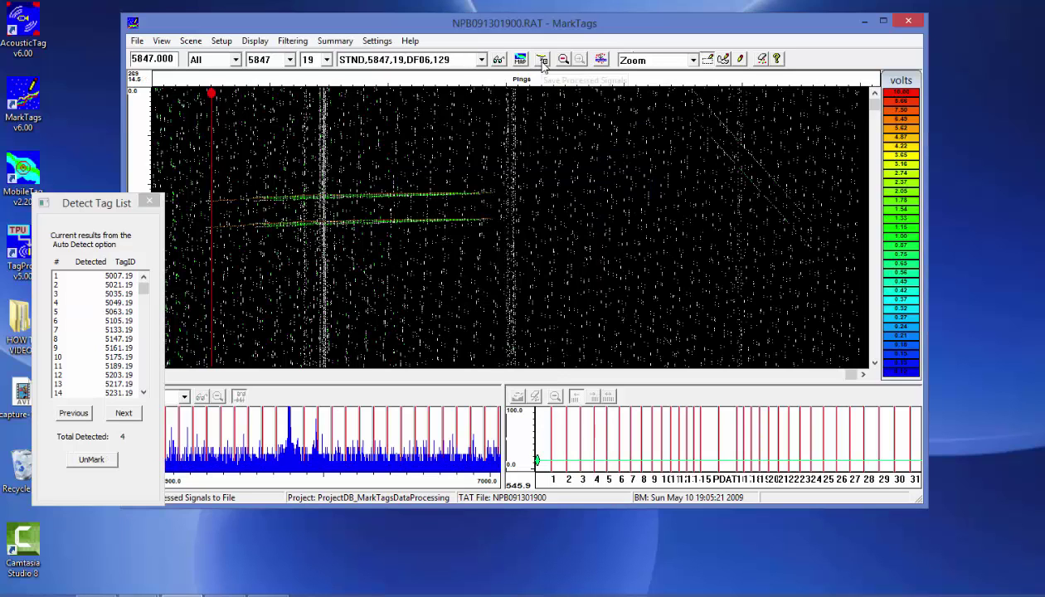
pyautogui.click(544, 64)
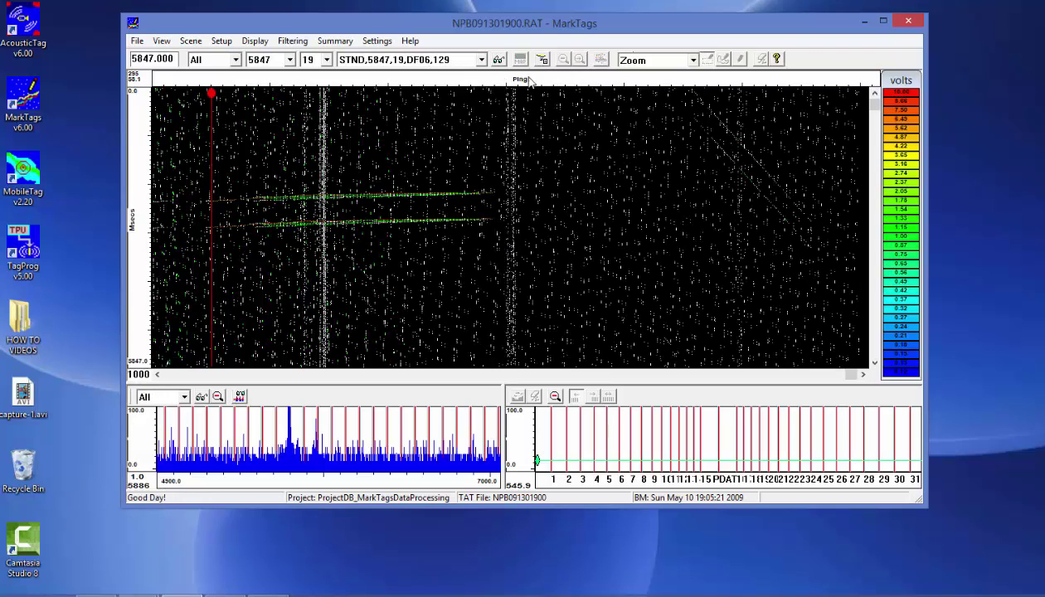
# Open the summary of marked tags and view the plots of tags 5847.19, 6421.19 and 6659.19 one after another
pyautogui.click(334, 41)
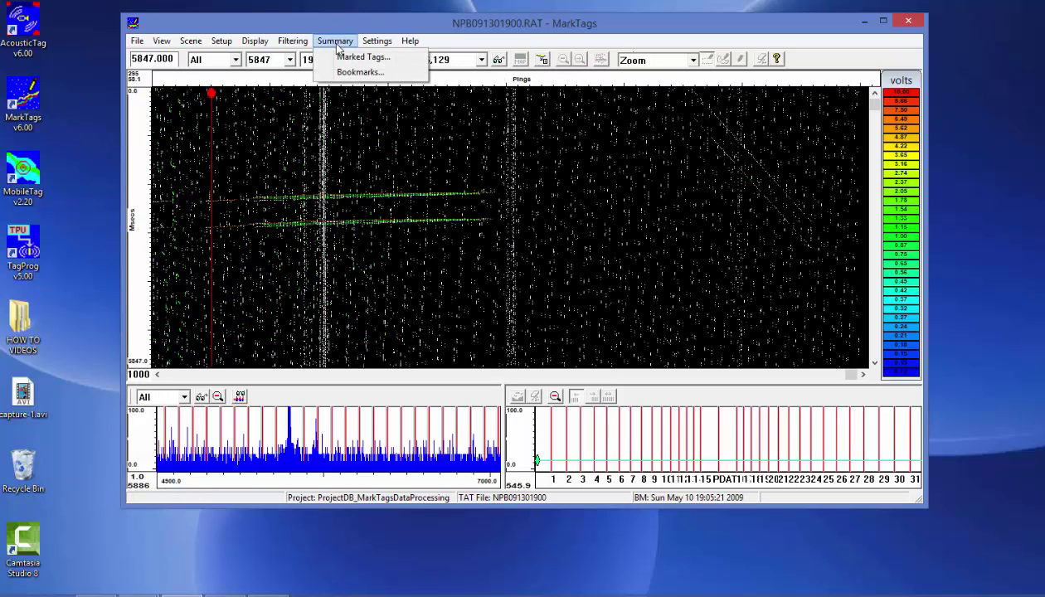
pyautogui.click(361, 57)
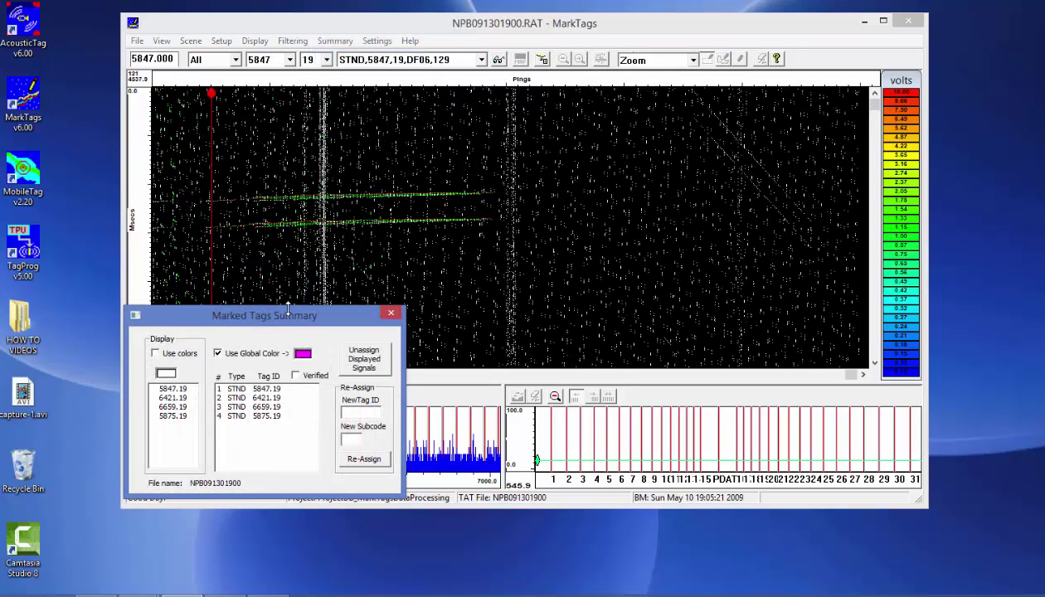
pyautogui.click(265, 390)
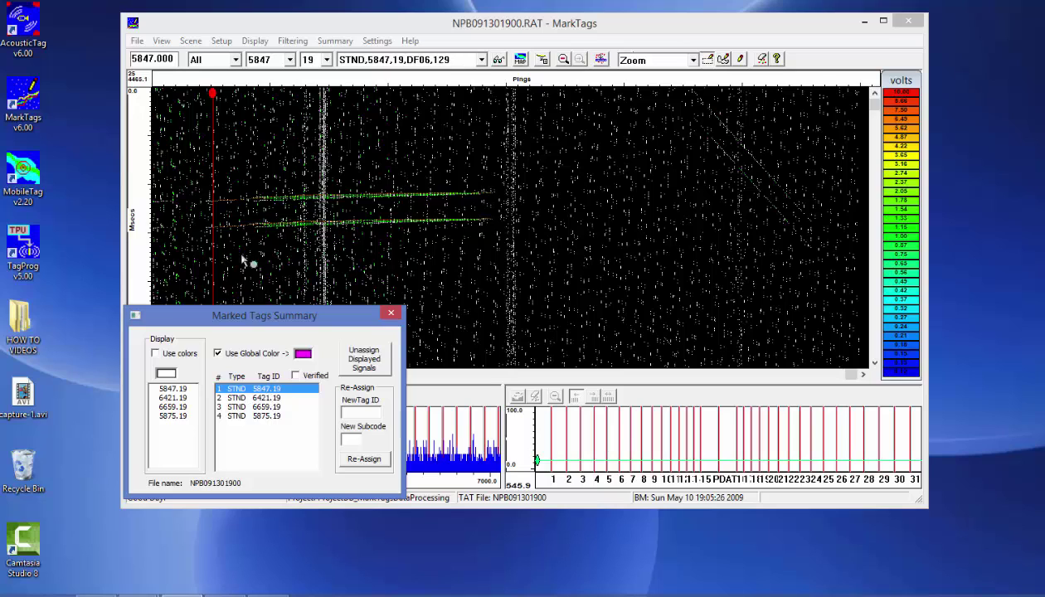
pyautogui.click(253, 398)
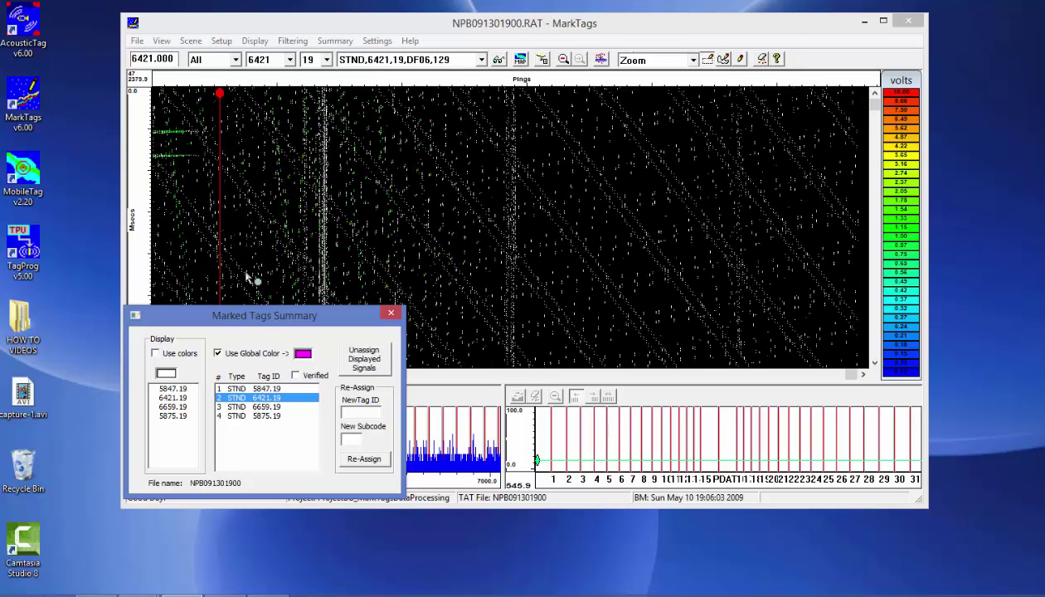
pyautogui.click(262, 407)
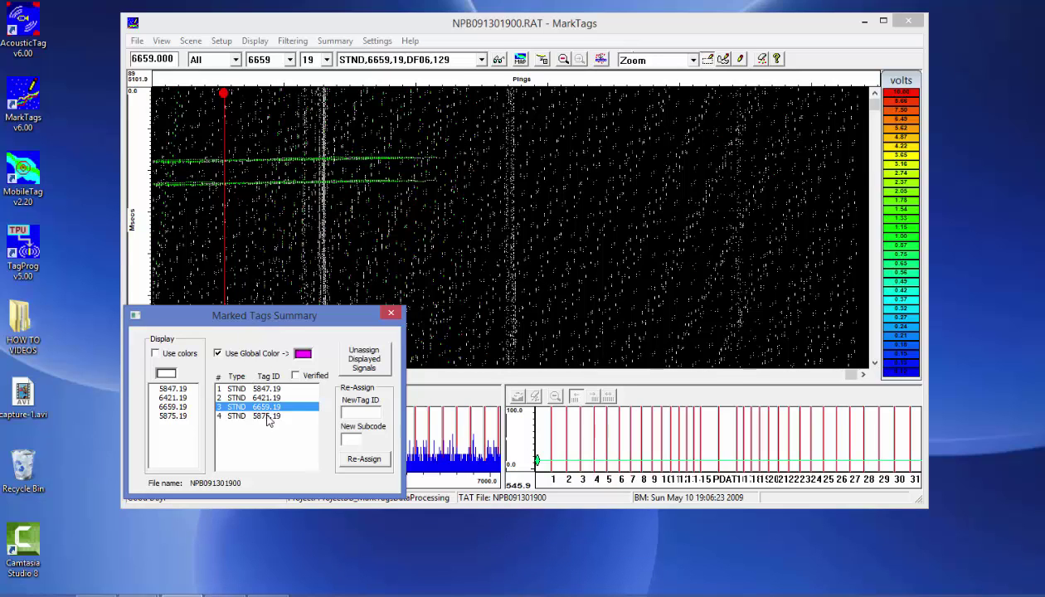
# Display tag 6659.19 on hydrophone H1 only and inspect its marked signal traces up close
pyautogui.click(236, 59)
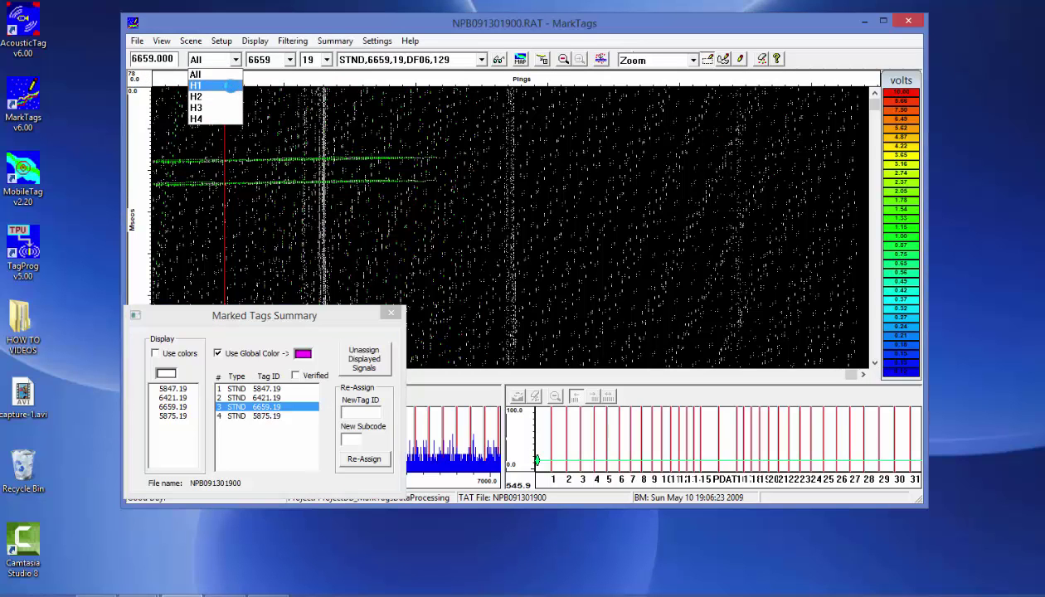
pyautogui.click(226, 85)
pyautogui.moveTo(411, 137); pyautogui.dragTo(224, 204)
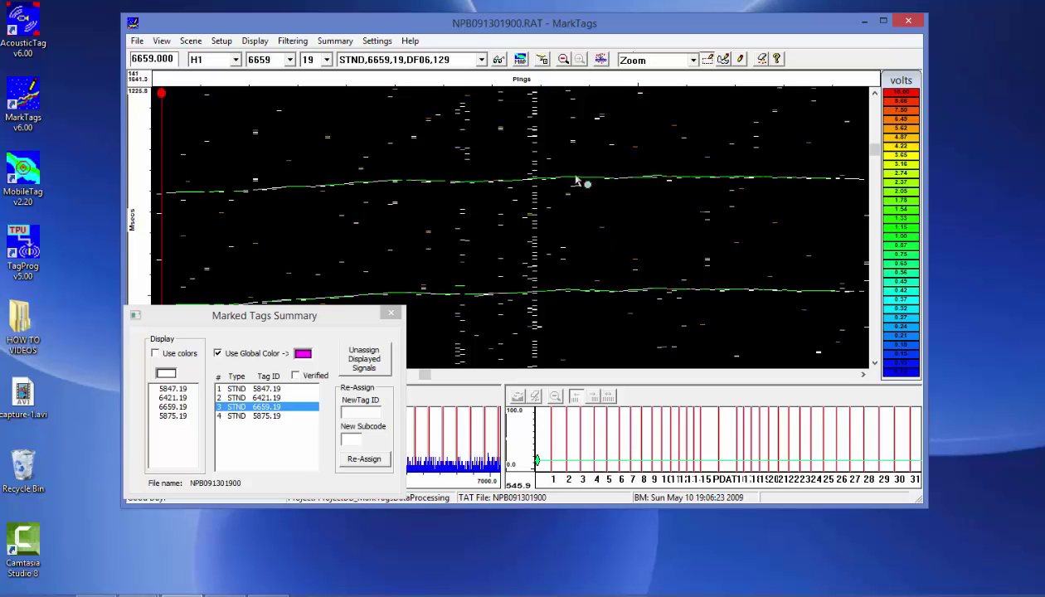
pyautogui.moveTo(520, 142); pyautogui.dragTo(715, 235)
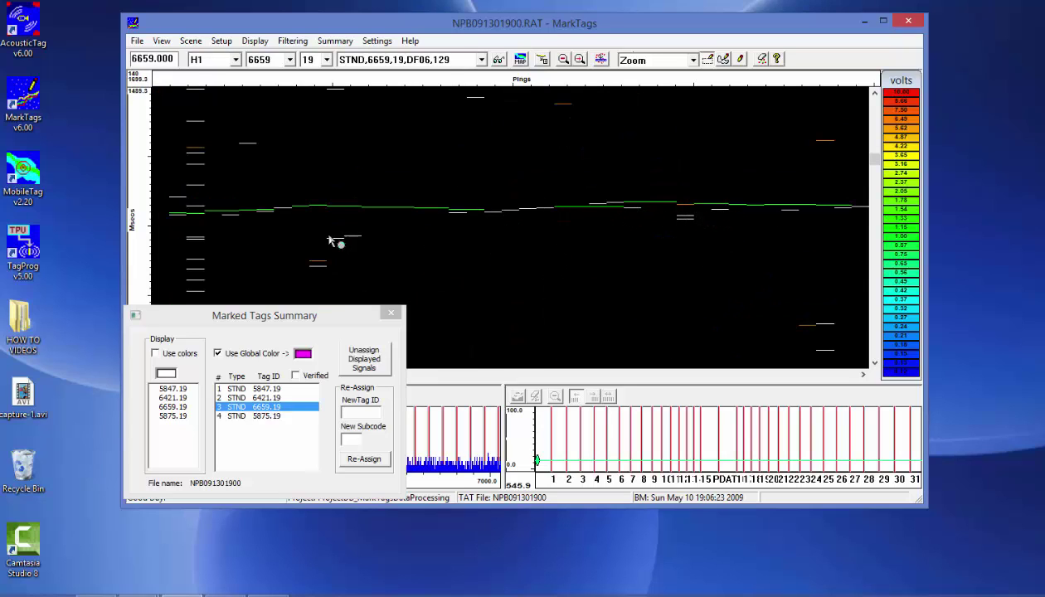
pyautogui.click(579, 59)
# Review marked tags 5875.19 and 5847.19 on hydrophone H1, examining the 5847.19 traces up close
pyautogui.click(257, 416)
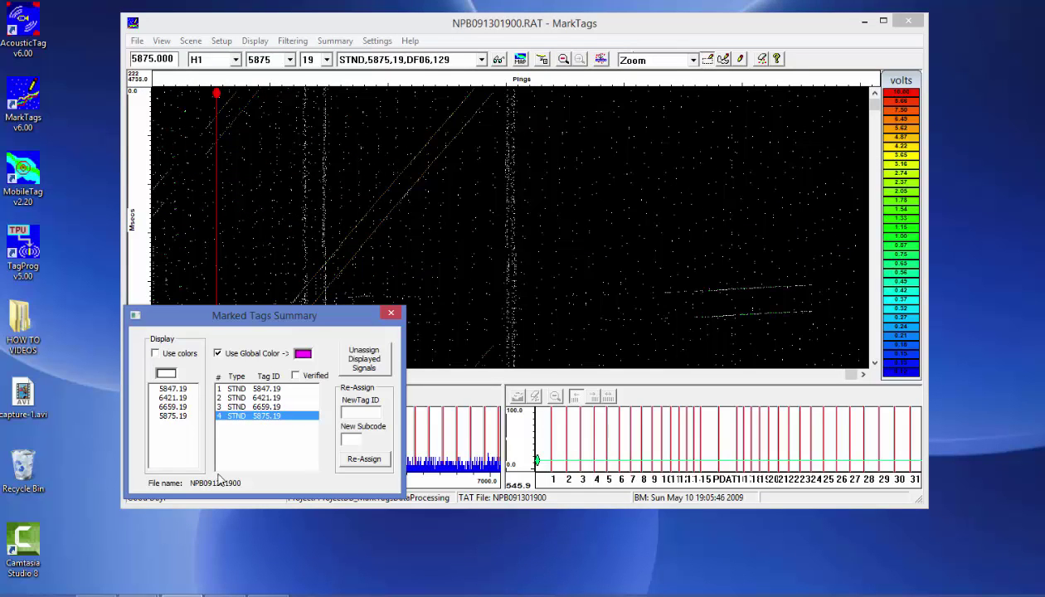
pyautogui.click(261, 389)
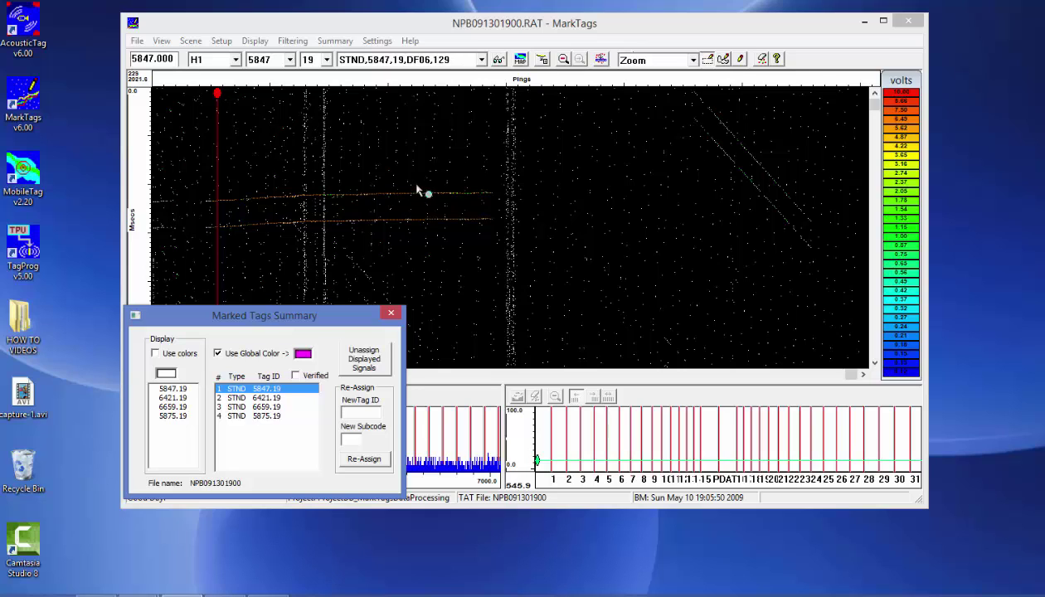
pyautogui.moveTo(425, 170); pyautogui.dragTo(319, 240)
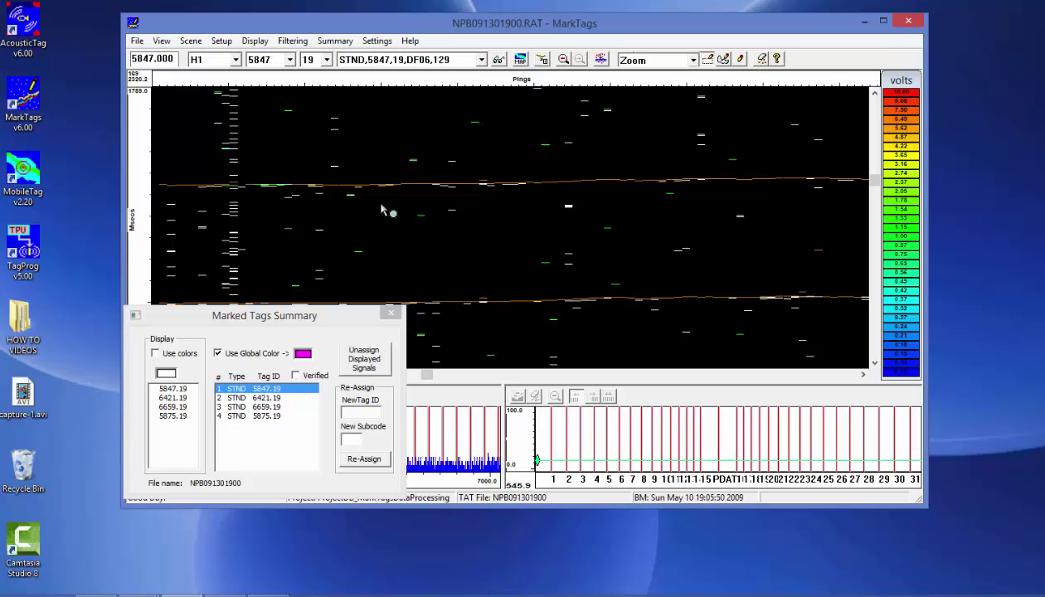
pyautogui.click(563, 60)
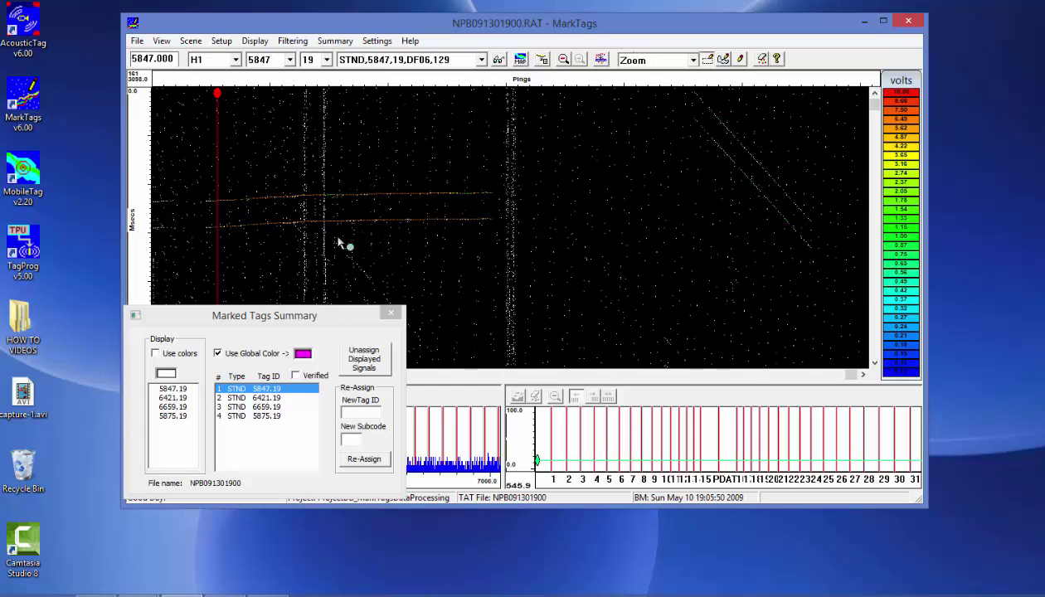
# Open the bookmark summary and generate automatic bookmarks for the marked tags
pyautogui.click(340, 42)
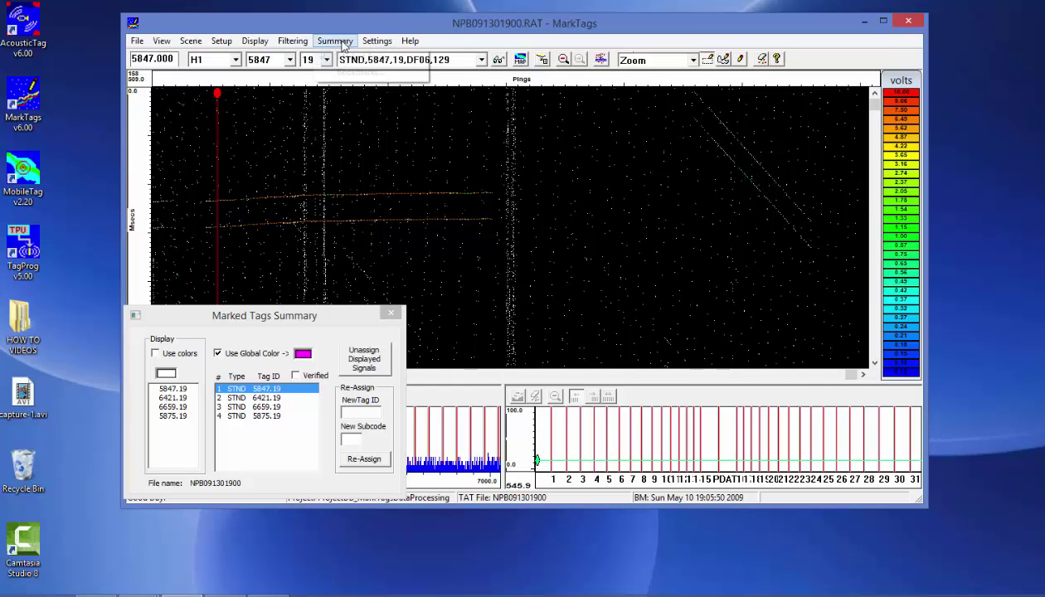
pyautogui.click(354, 72)
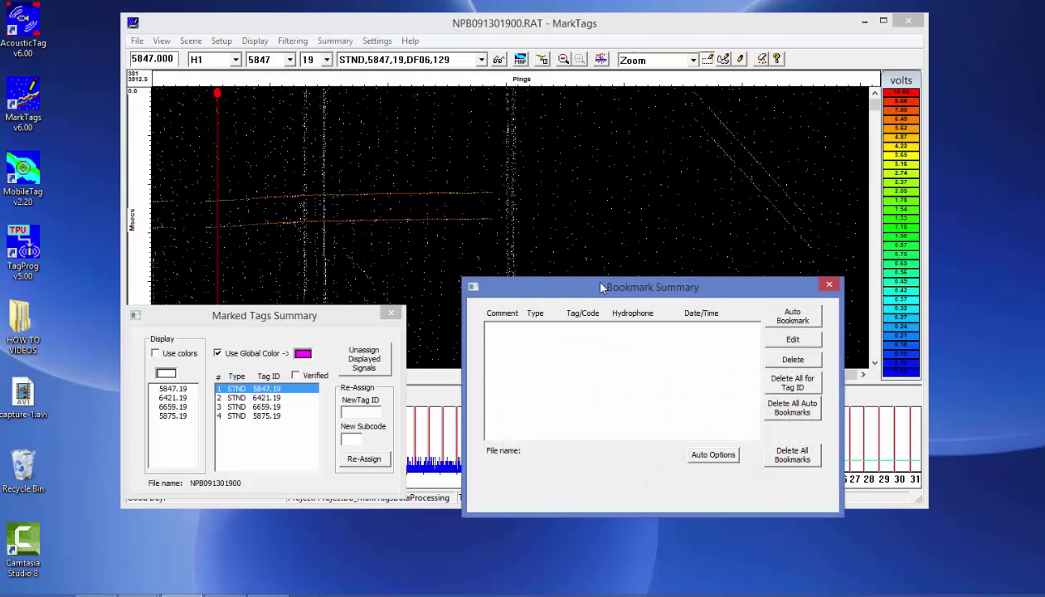
pyautogui.moveTo(591, 277); pyautogui.dragTo(605, 287)
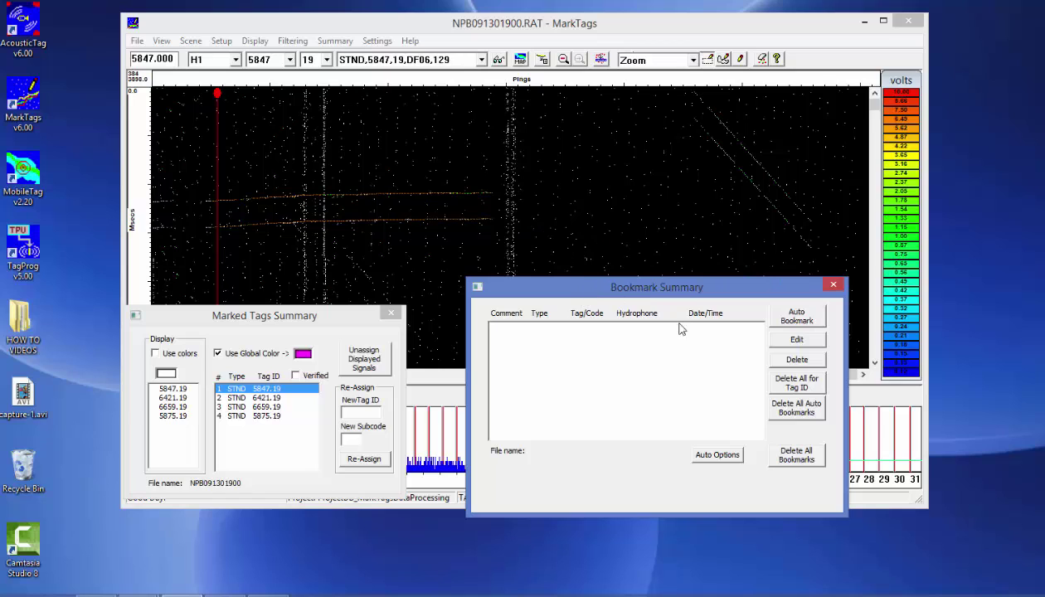
pyautogui.click(788, 318)
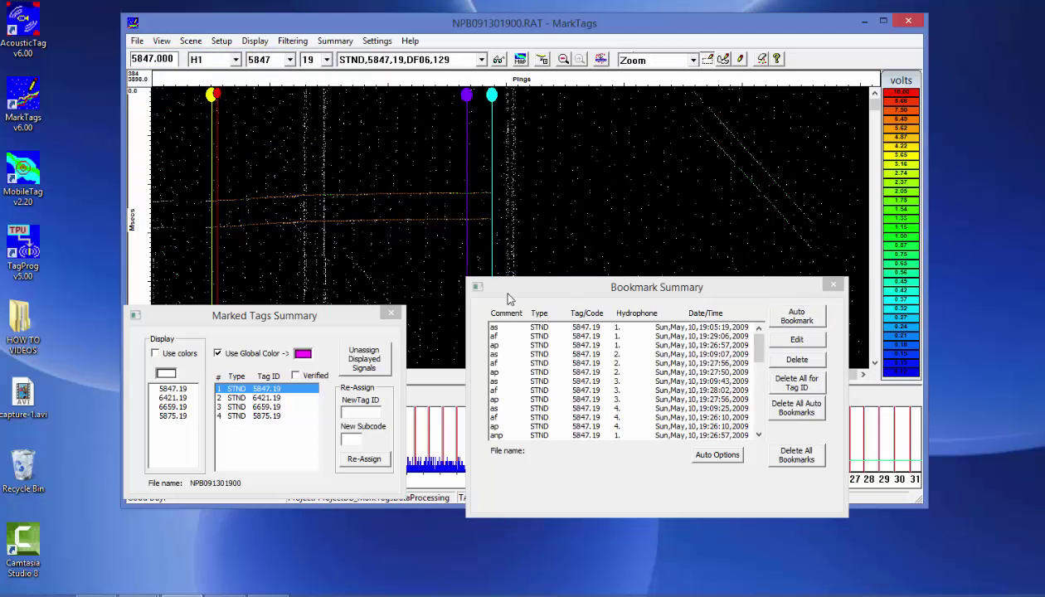
# View the bookmarks of tag 5847.19 on hydrophone H2 and check the color legend in the bookmark options
pyautogui.click(236, 60)
pyautogui.click(220, 96)
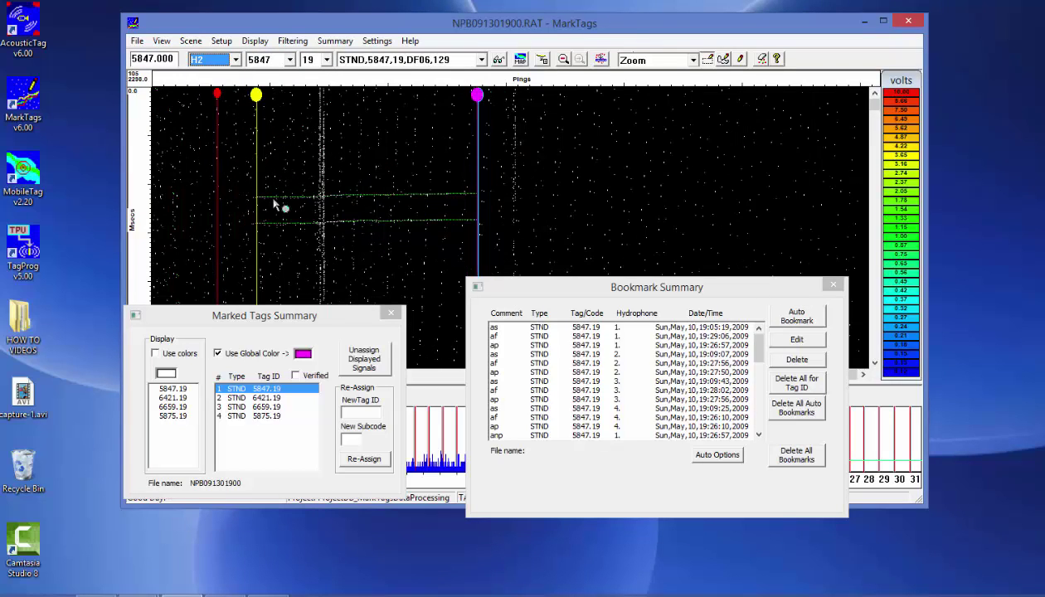
pyautogui.click(253, 41)
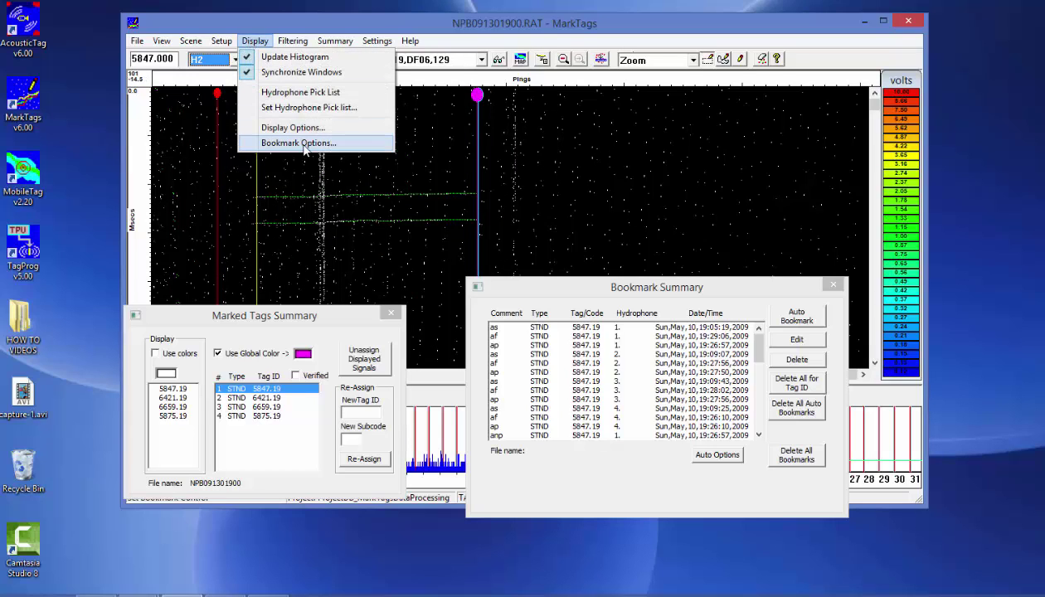
pyautogui.click(298, 143)
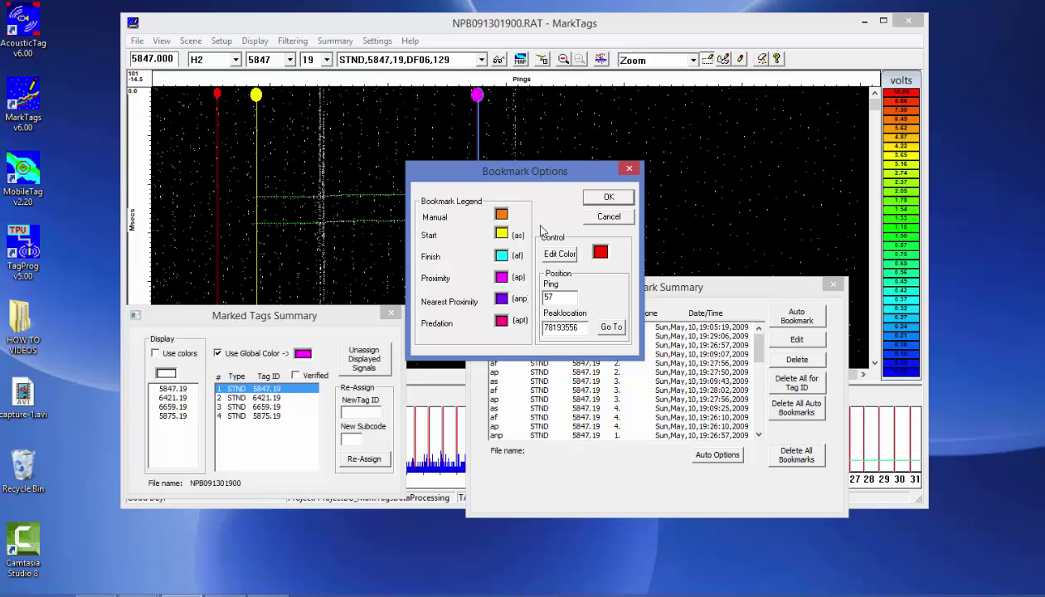
pyautogui.click(606, 217)
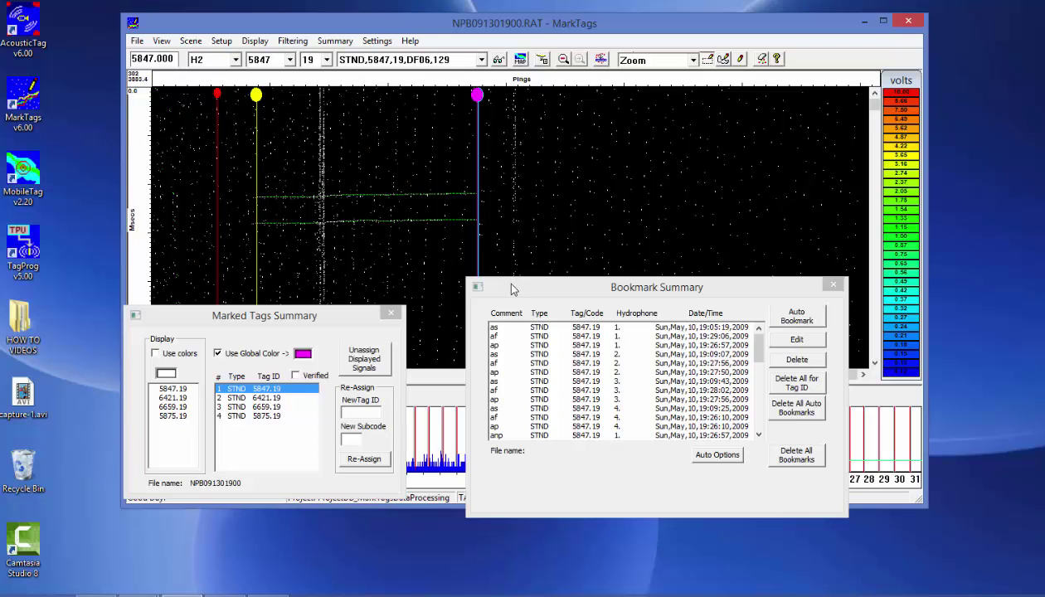
pyautogui.moveTo(506, 285); pyautogui.dragTo(517, 287)
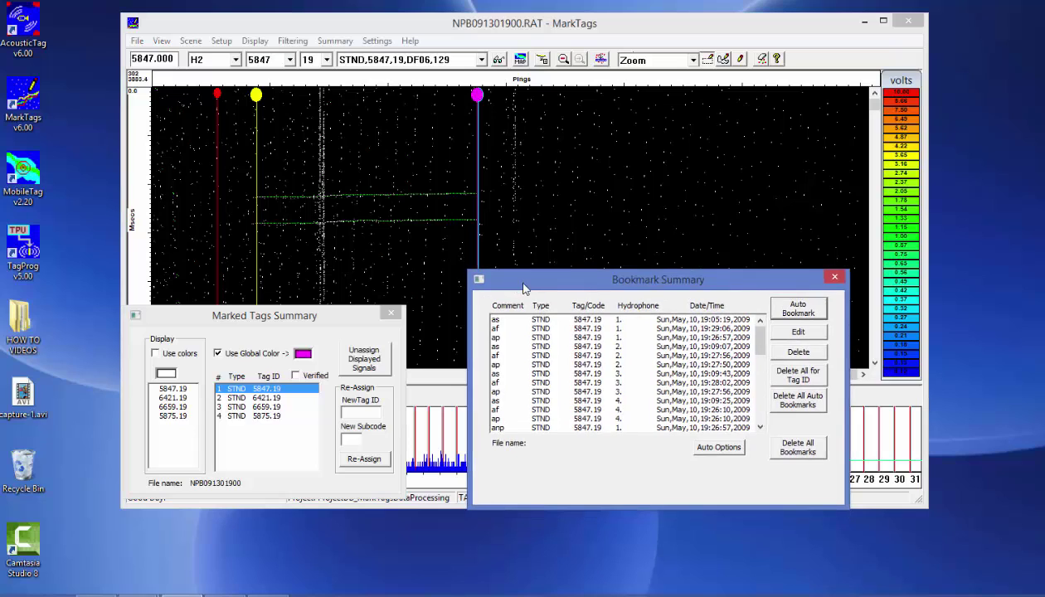